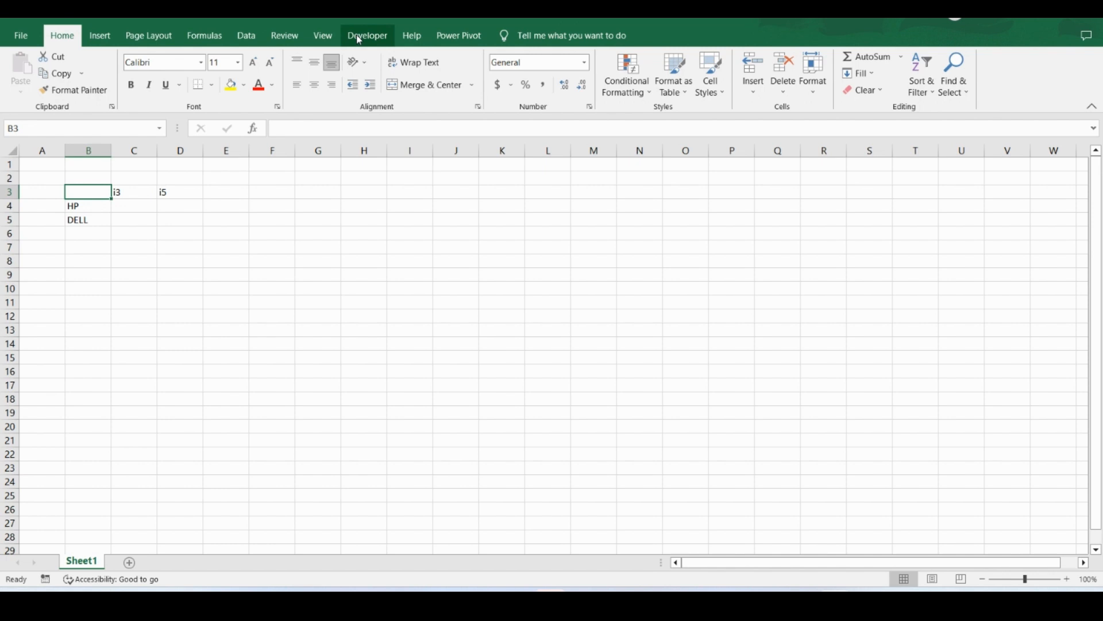
Insert a form-control check box in cell C4, in the HP row under i3
click(359, 39)
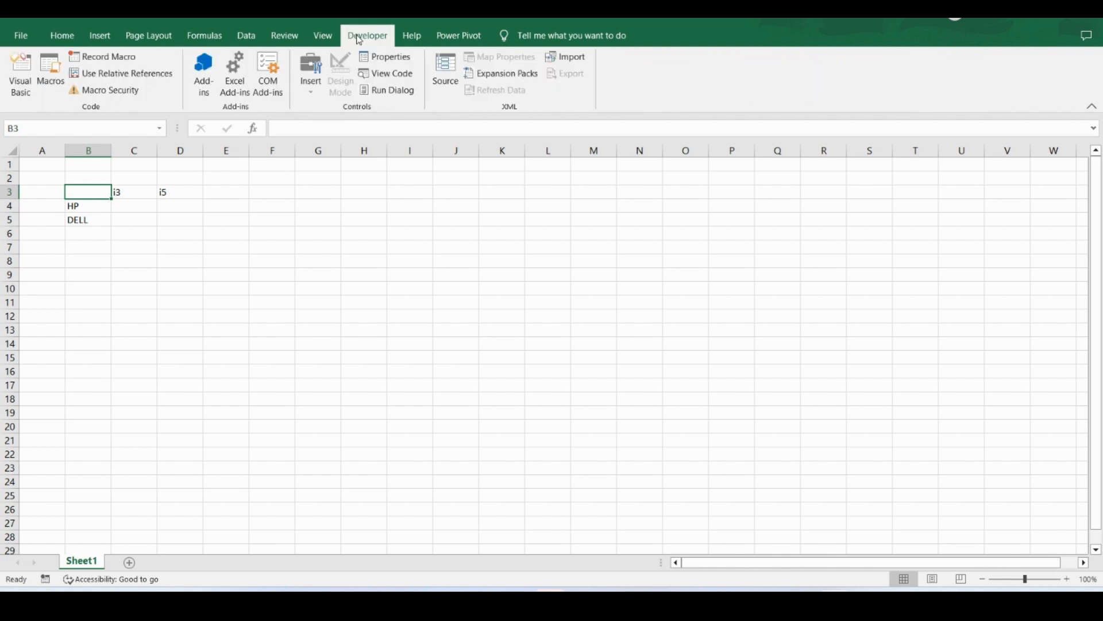
click(312, 95)
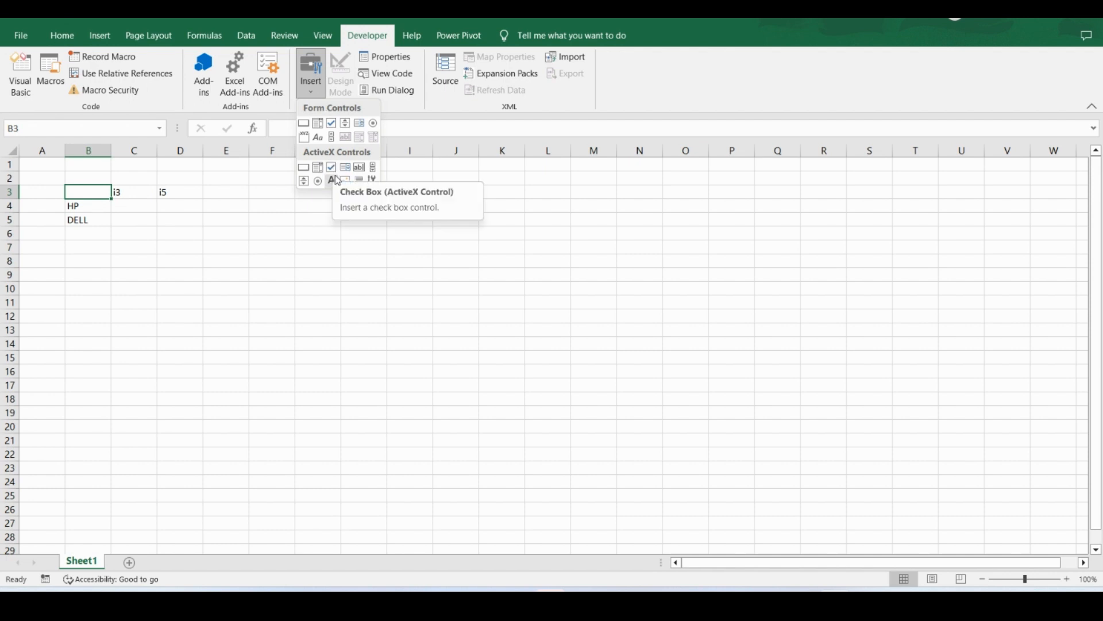
click(331, 123)
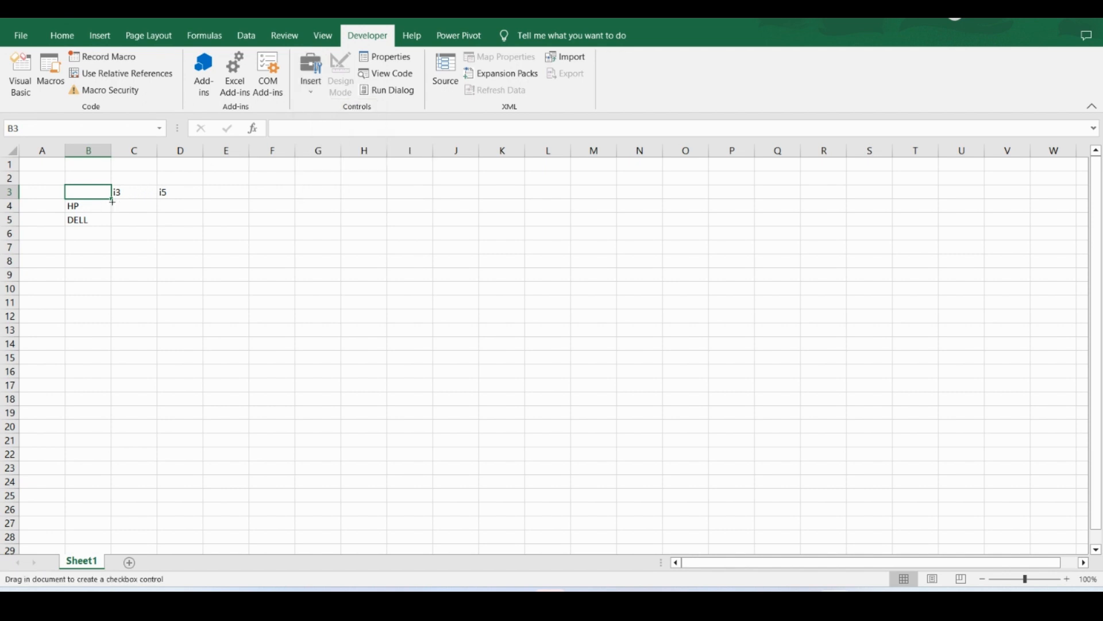
mouse_move(117, 202)
mouse_down()
mouse_move(135, 215)
mouse_move(150, 208)
mouse_move(127, 196)
mouse_up()
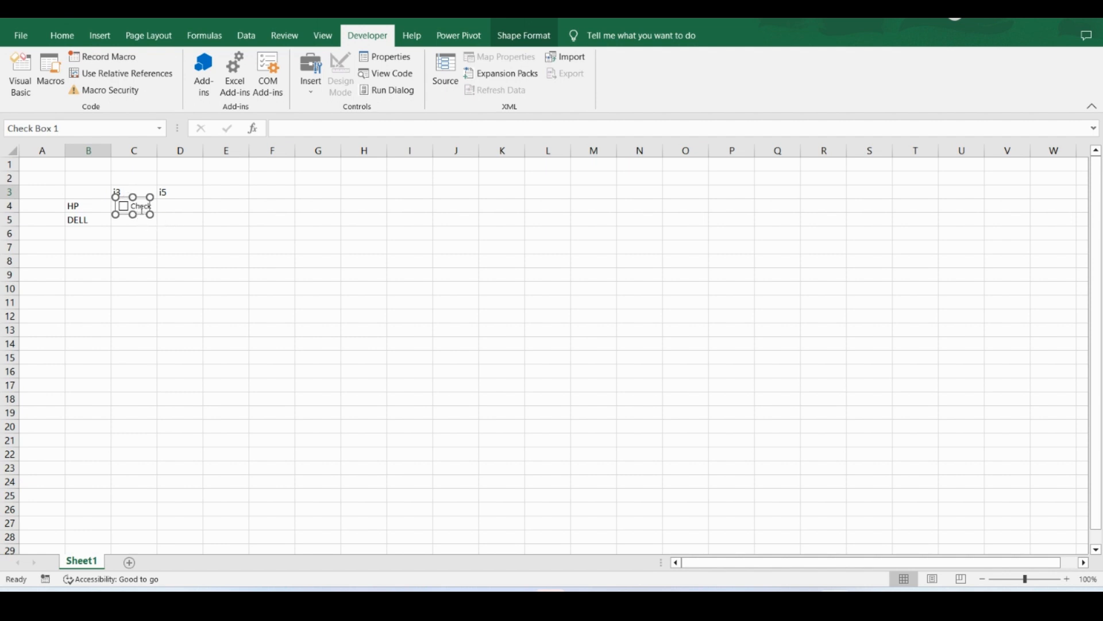
Link the HP check box to cell E4 in its control properties
click(380, 61)
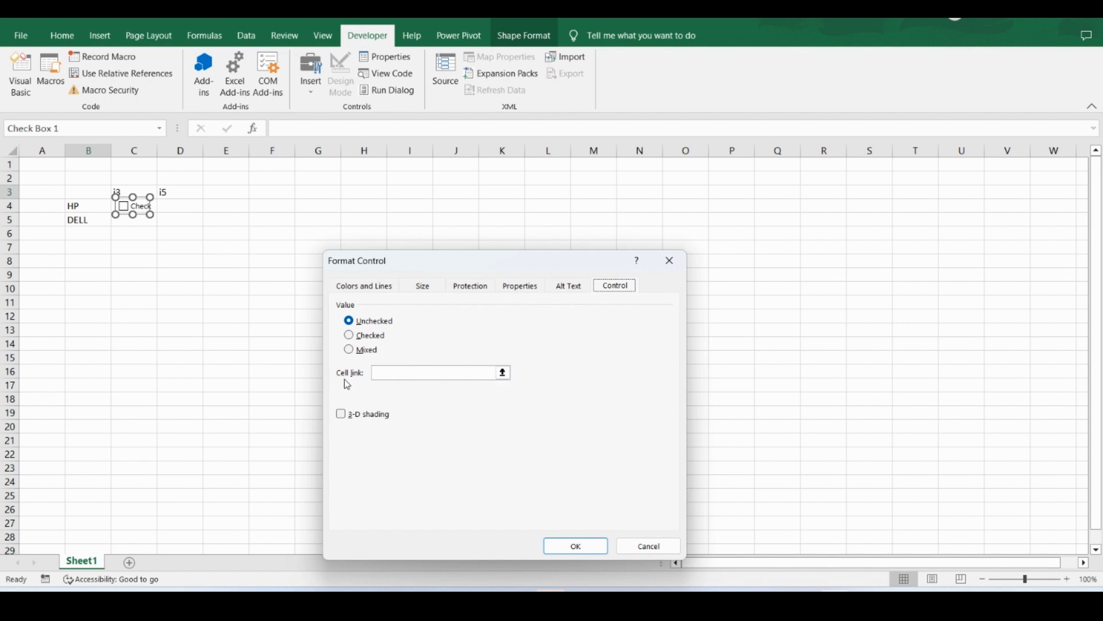
click(503, 372)
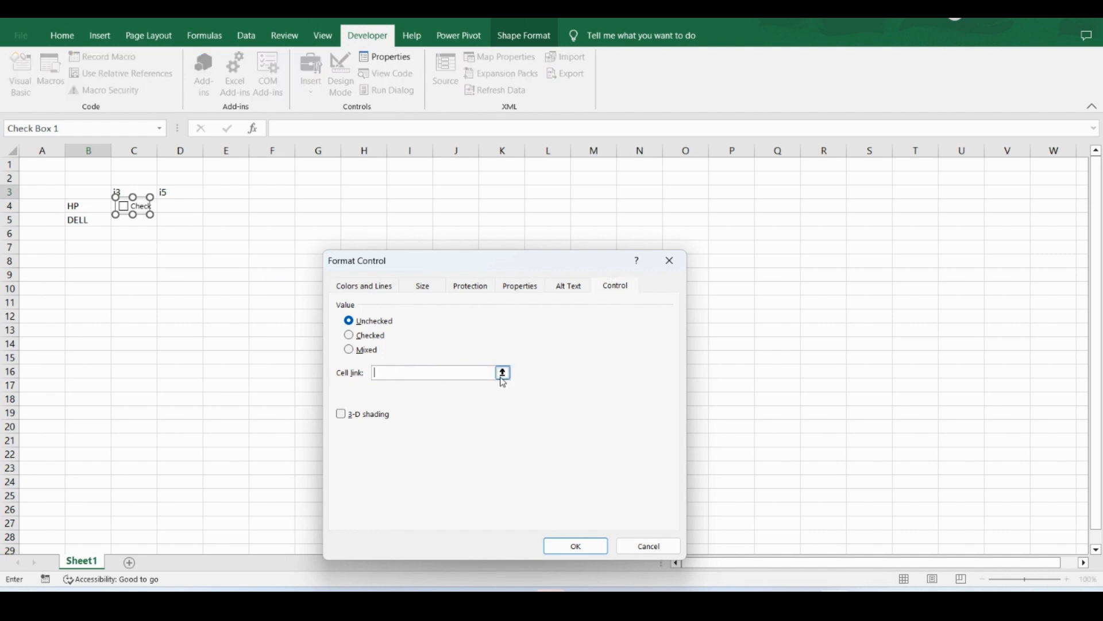
click(225, 205)
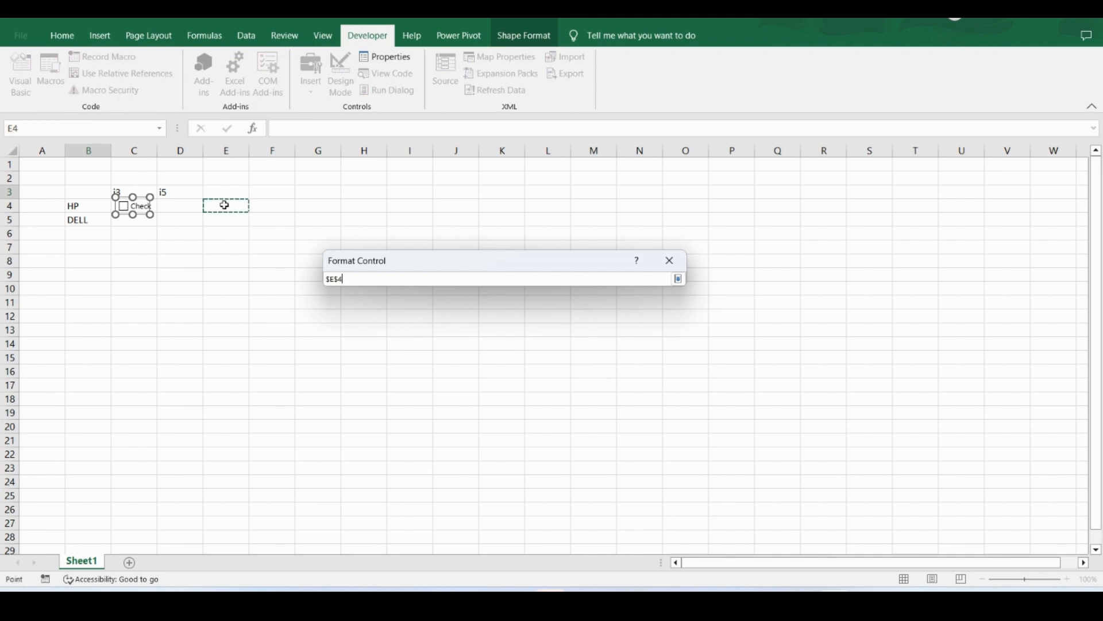
click(678, 279)
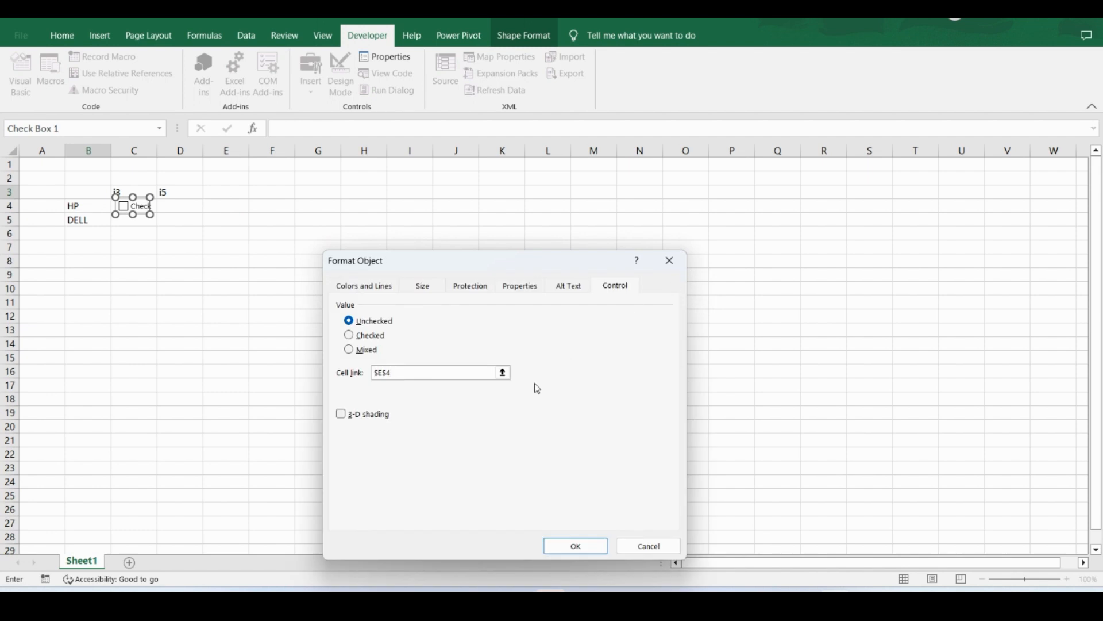
Give the HP check box a blue fill and apply the format settings
click(372, 292)
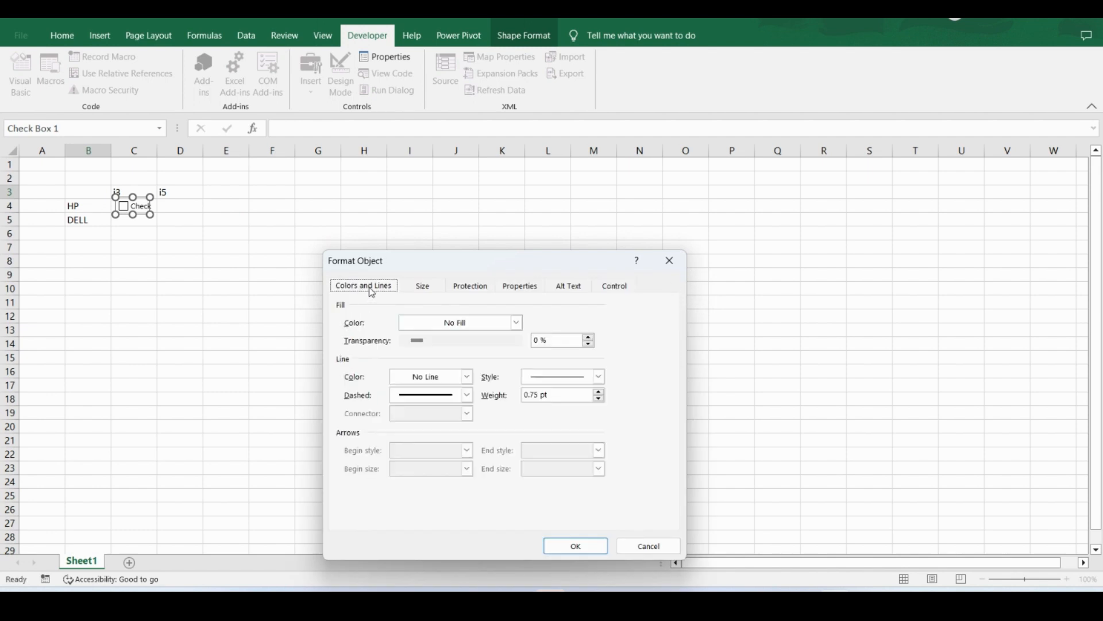
click(517, 323)
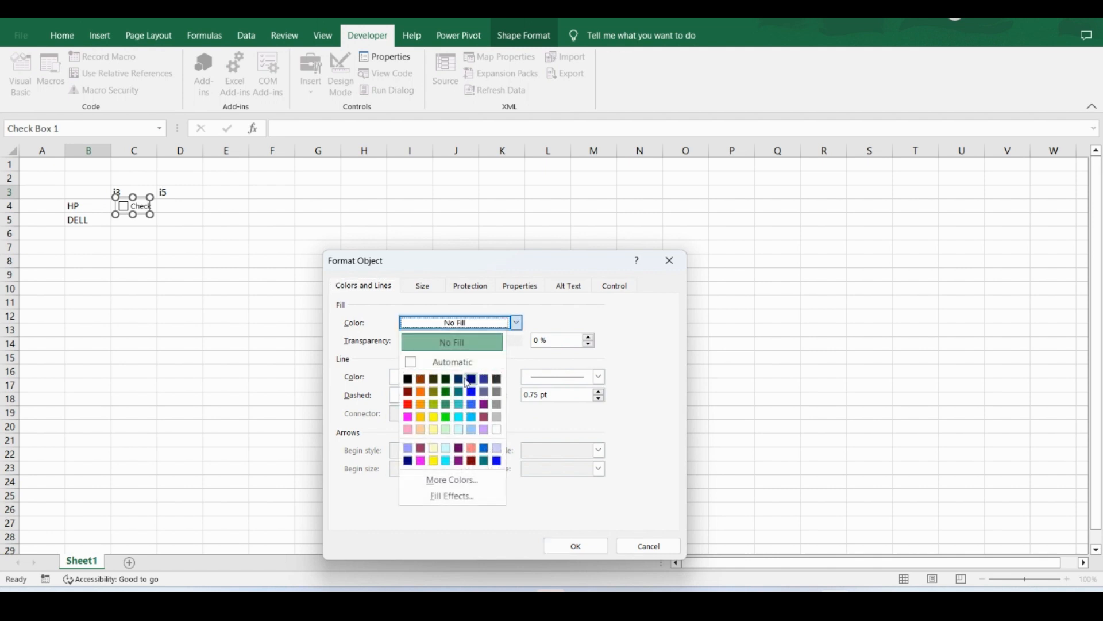
click(470, 391)
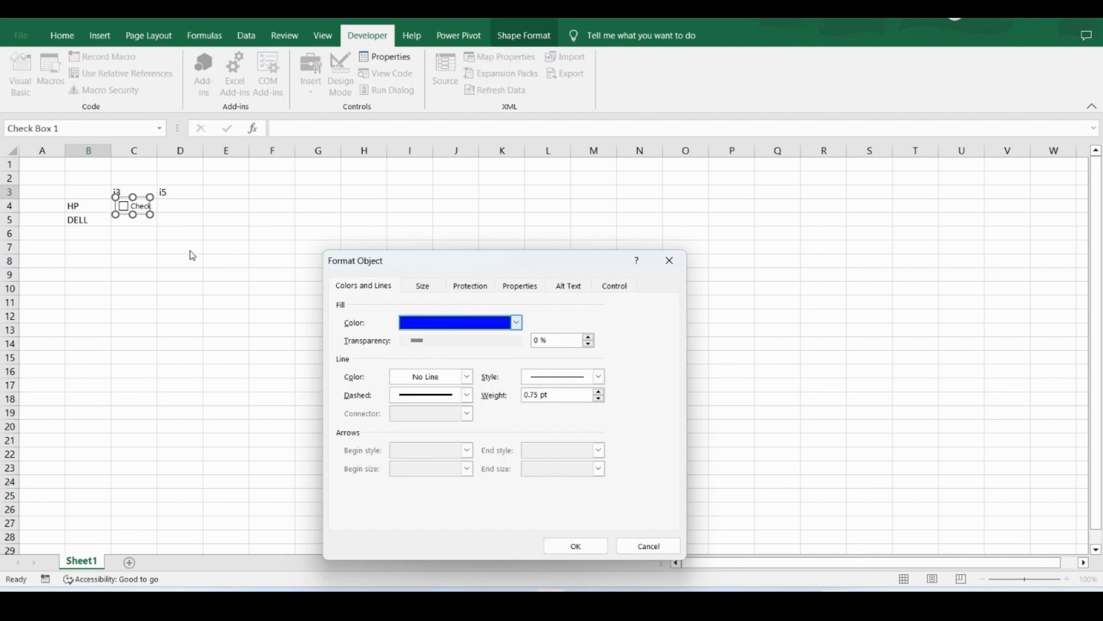
click(574, 546)
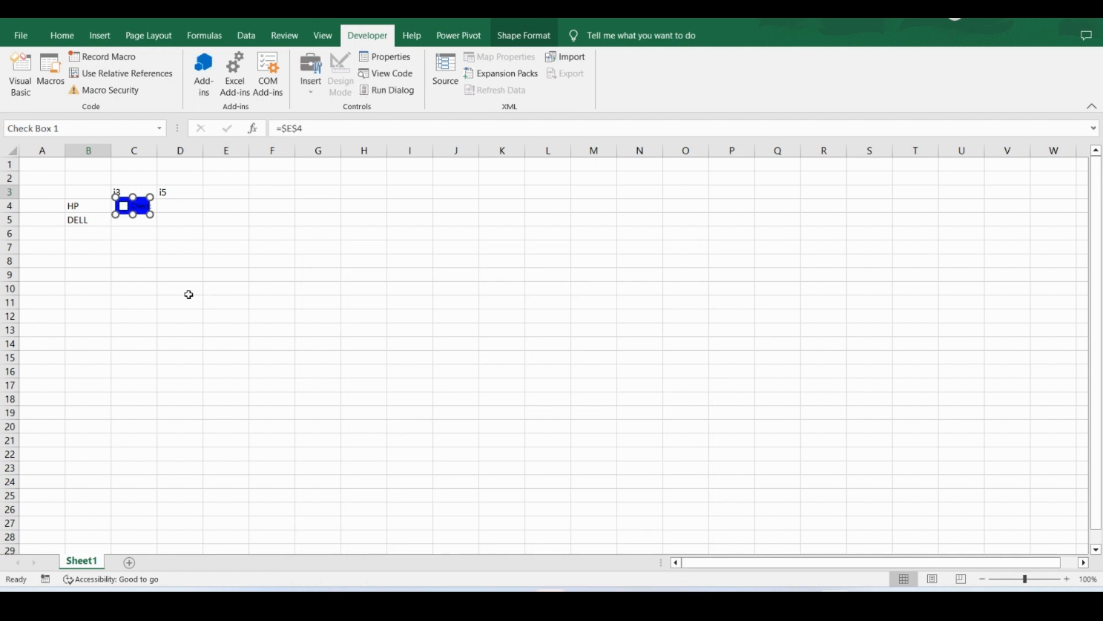
Change the HP check box's fill colour to Automatic and apply the format settings
click(386, 60)
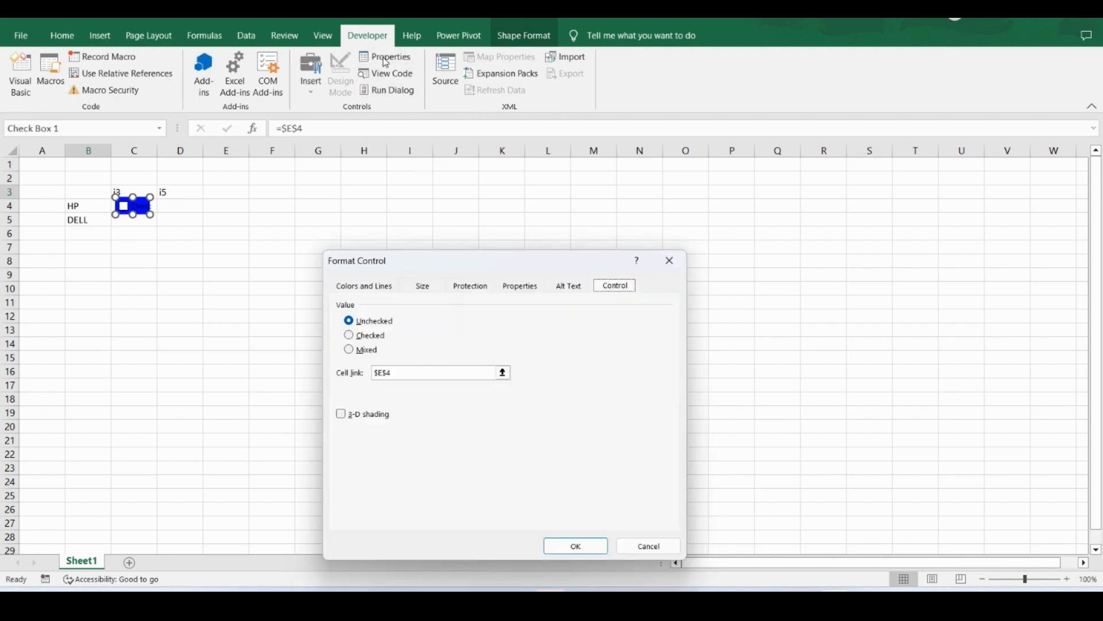
click(373, 287)
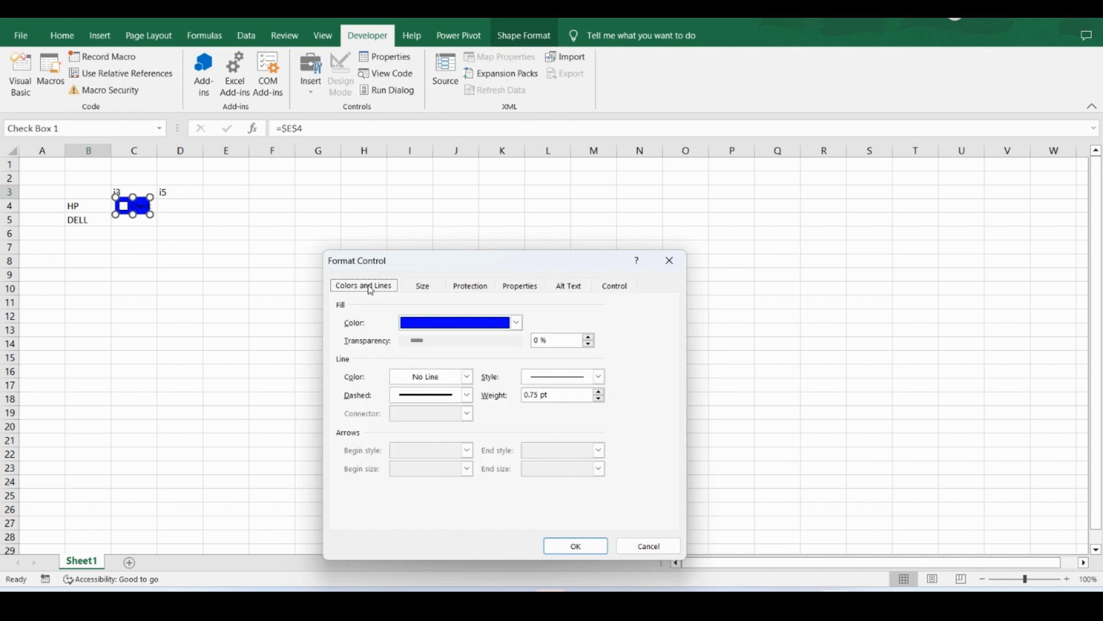
click(520, 327)
click(490, 364)
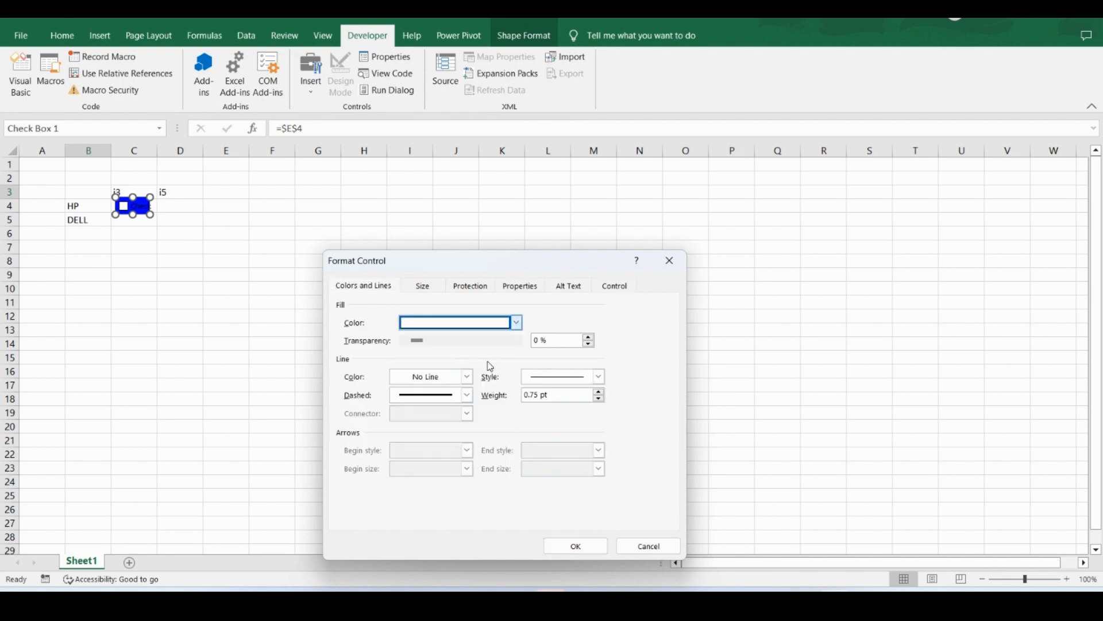
click(434, 288)
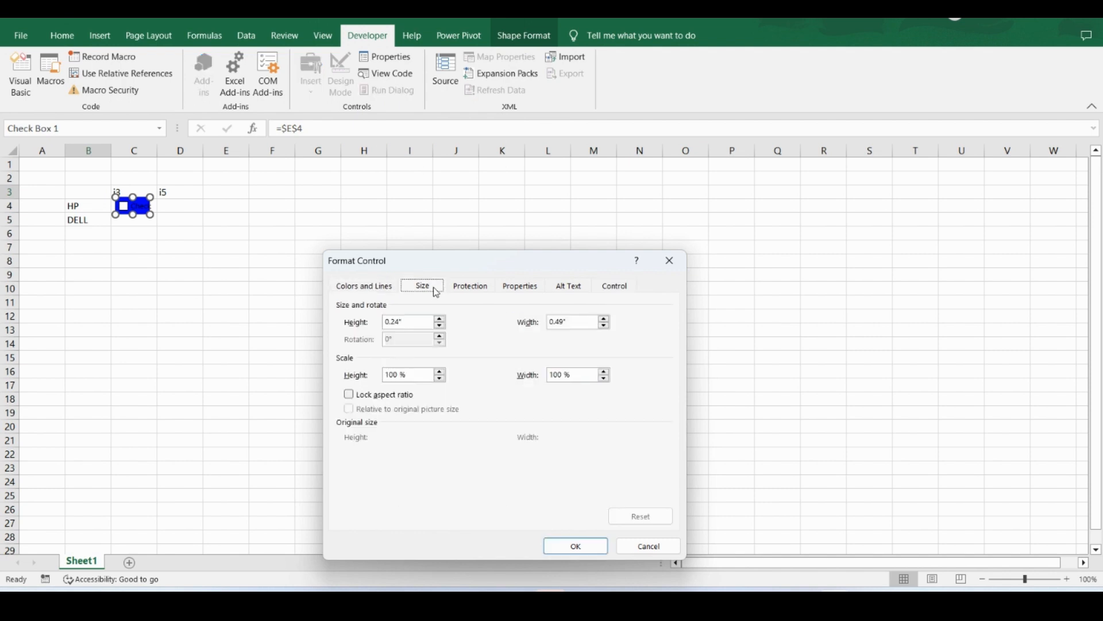
click(614, 289)
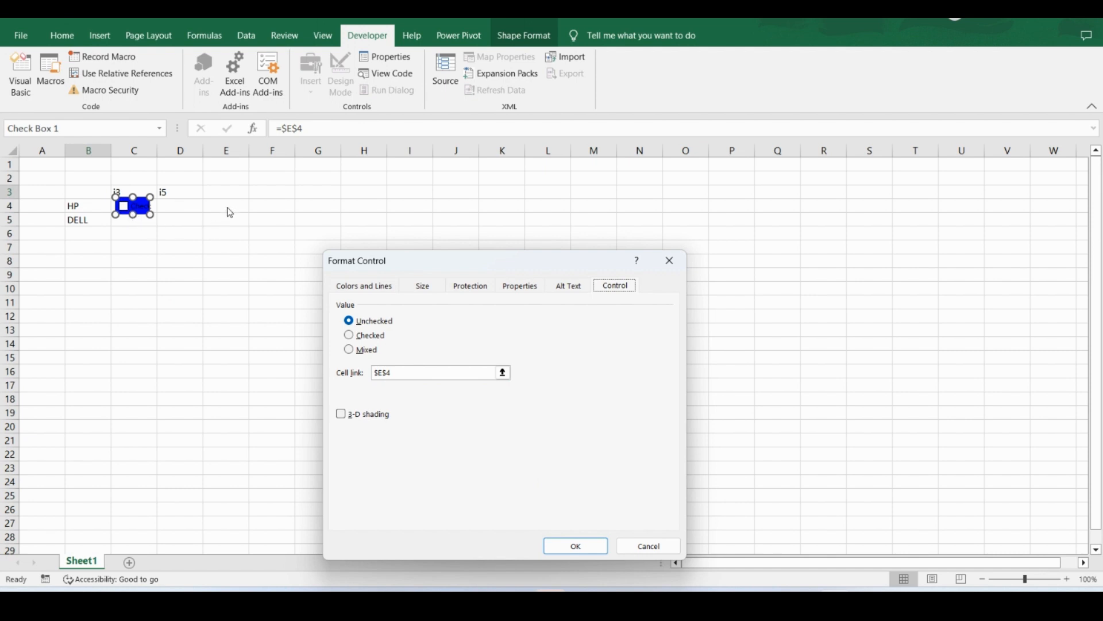
click(573, 546)
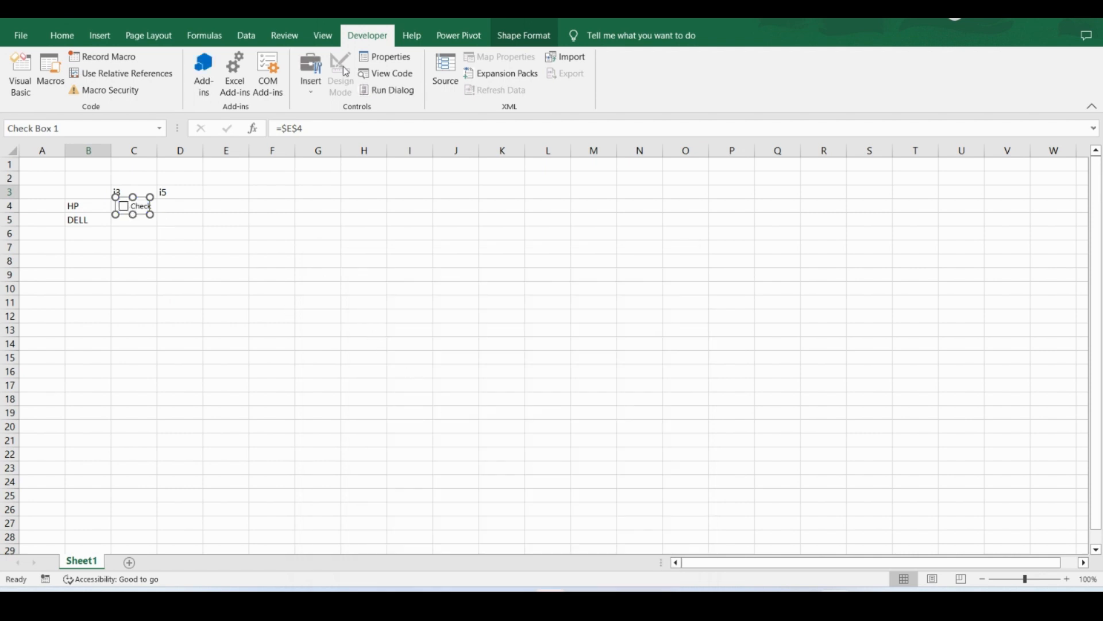
Deselect the HP check box, then tick and untick it to test its linked cell
click(310, 217)
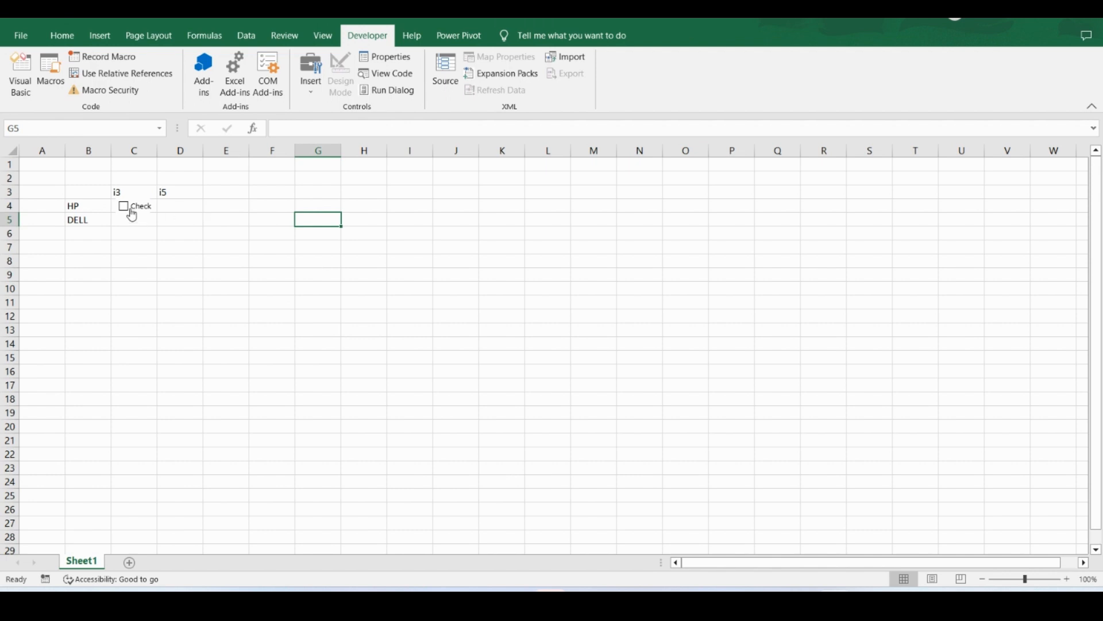
click(124, 207)
click(124, 207)
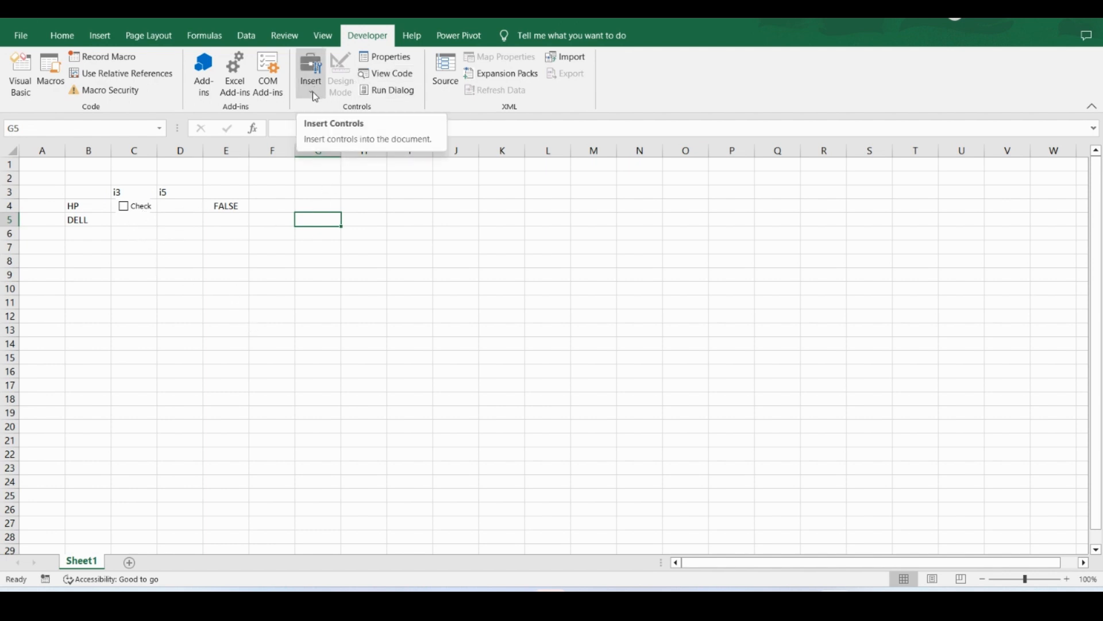
Delete the HP check box's caption text and shrink its frame to fit just the box in C4
right_click(134, 213)
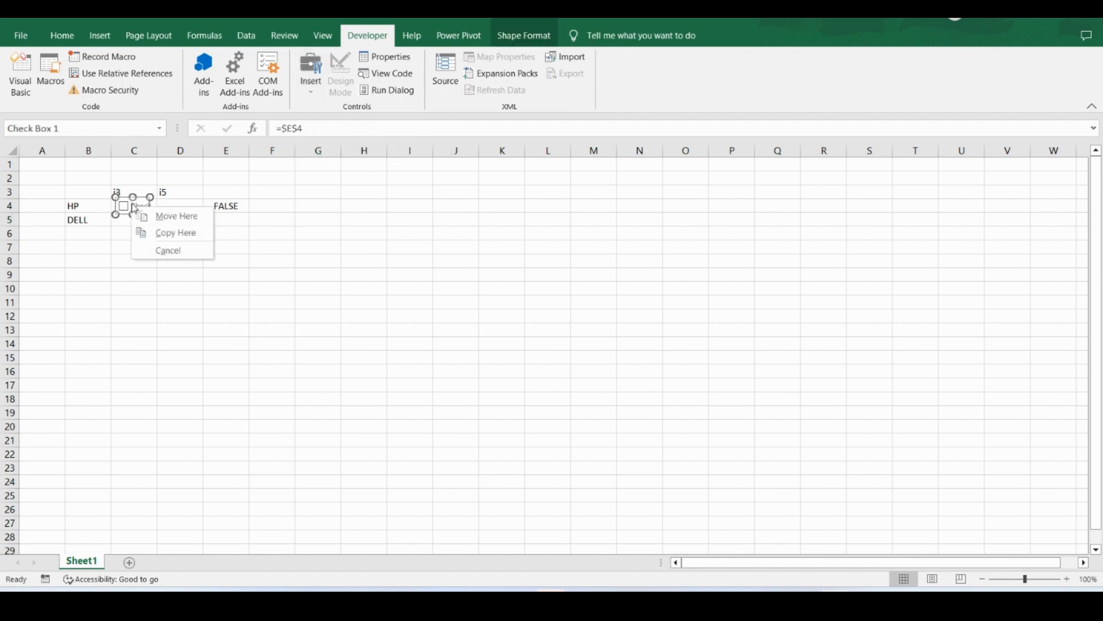
click(133, 207)
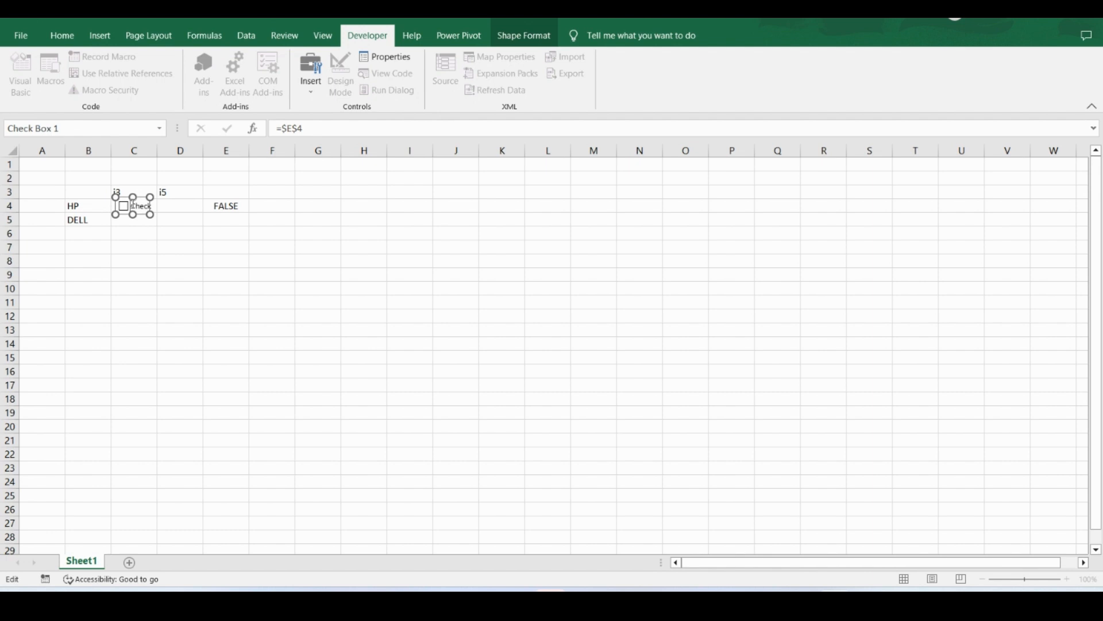
key(Delete)
key(Delete)
drag(150, 214, 130, 215)
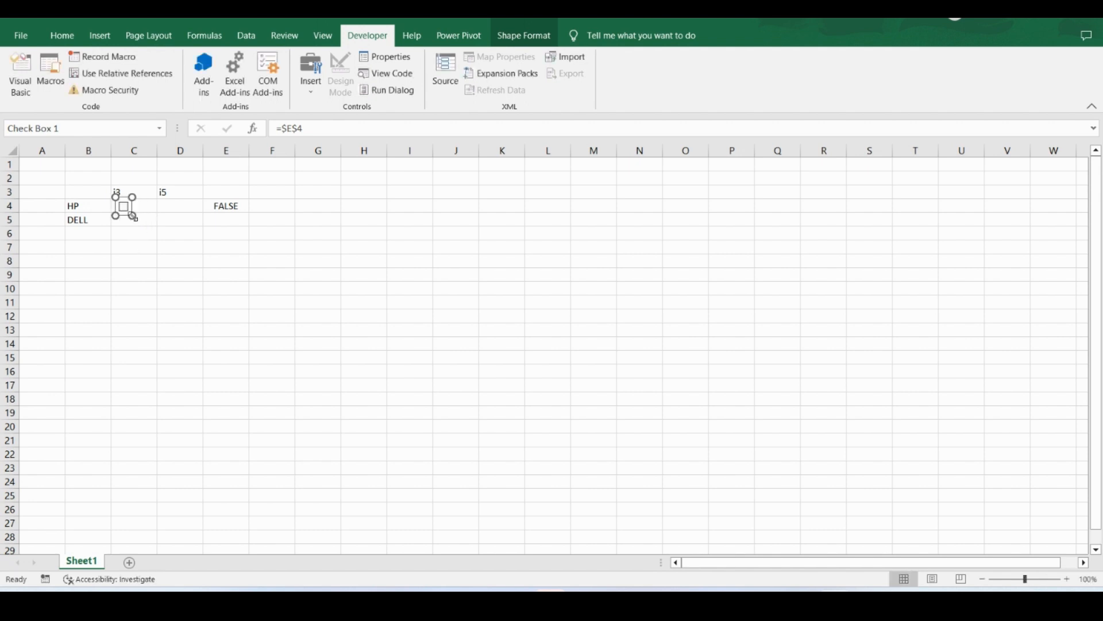
click(145, 257)
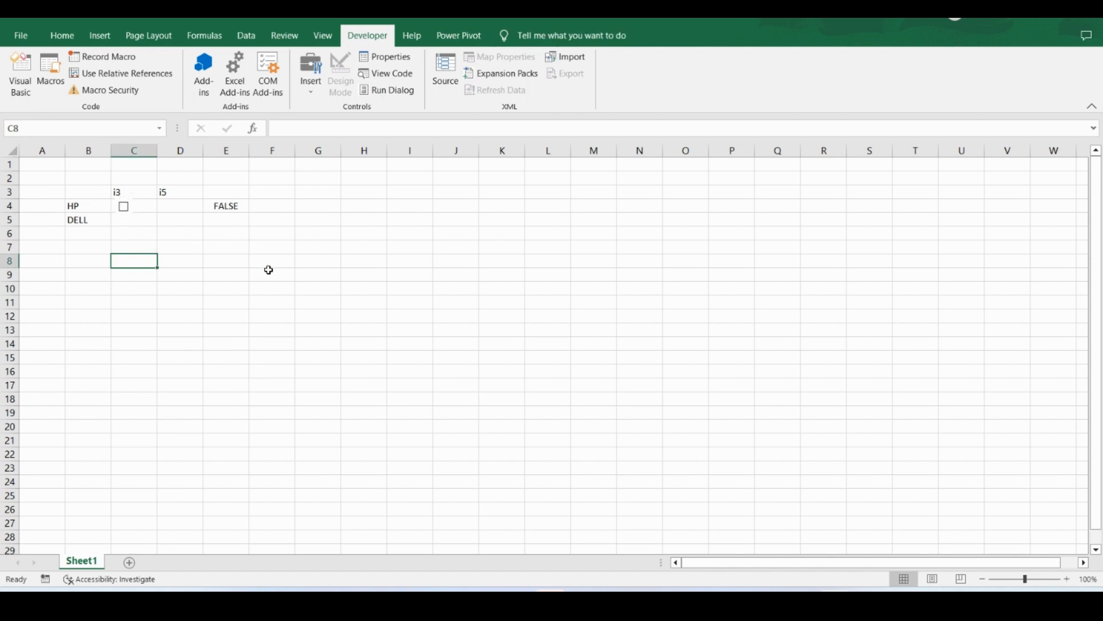
Copy the HP check box and place the duplicate directly below it in C5, in the DELL row
right_click(127, 210)
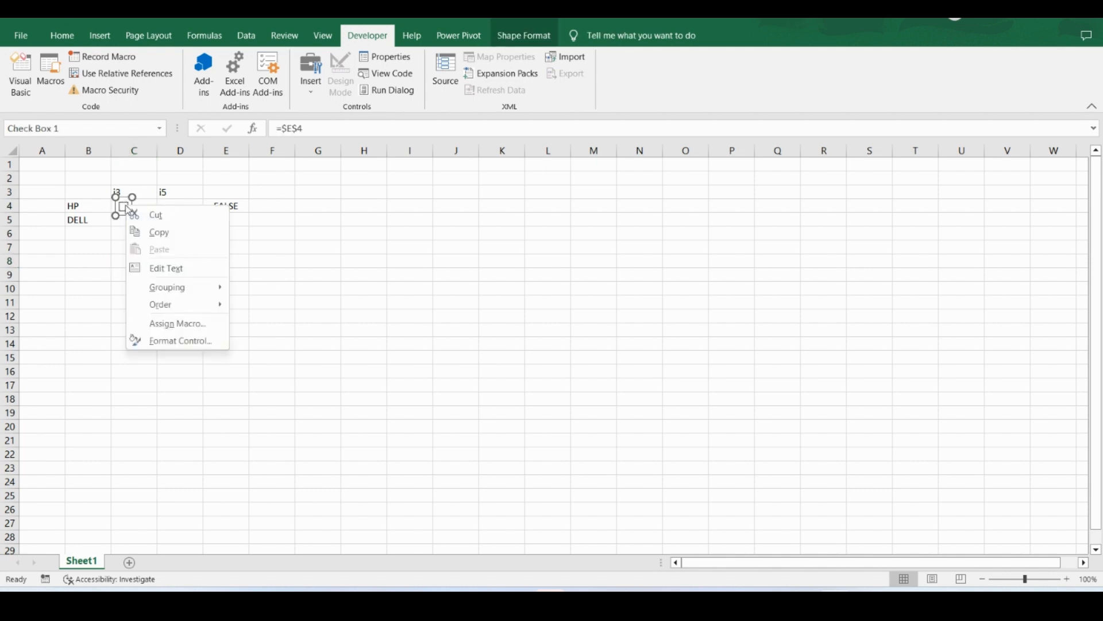
click(176, 240)
key(ctrl+v)
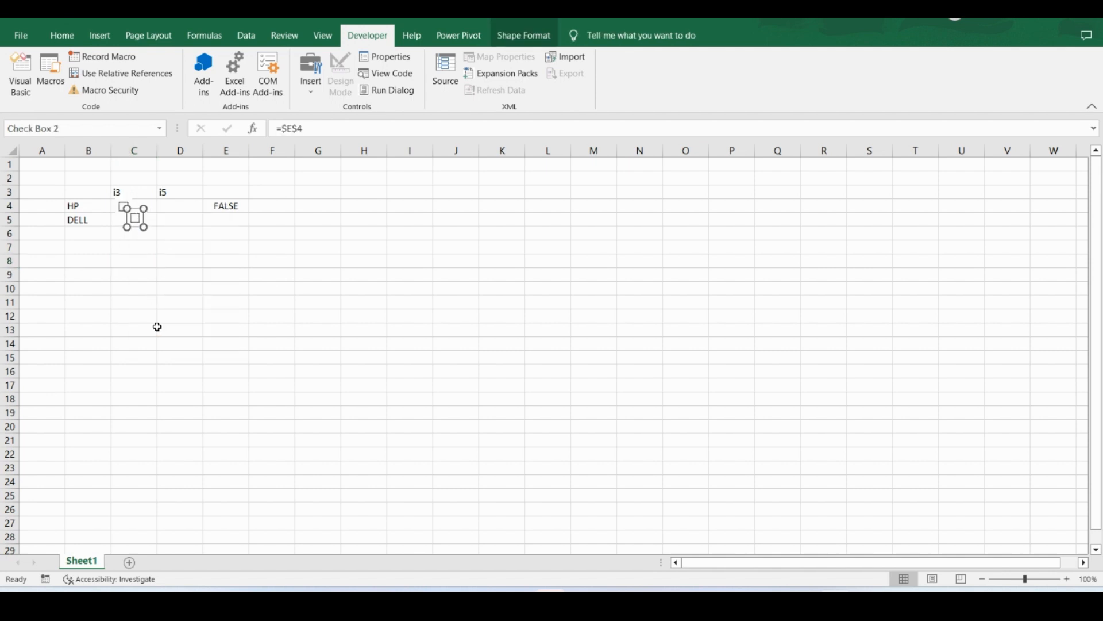
drag(137, 219, 127, 223)
drag(127, 222, 127, 224)
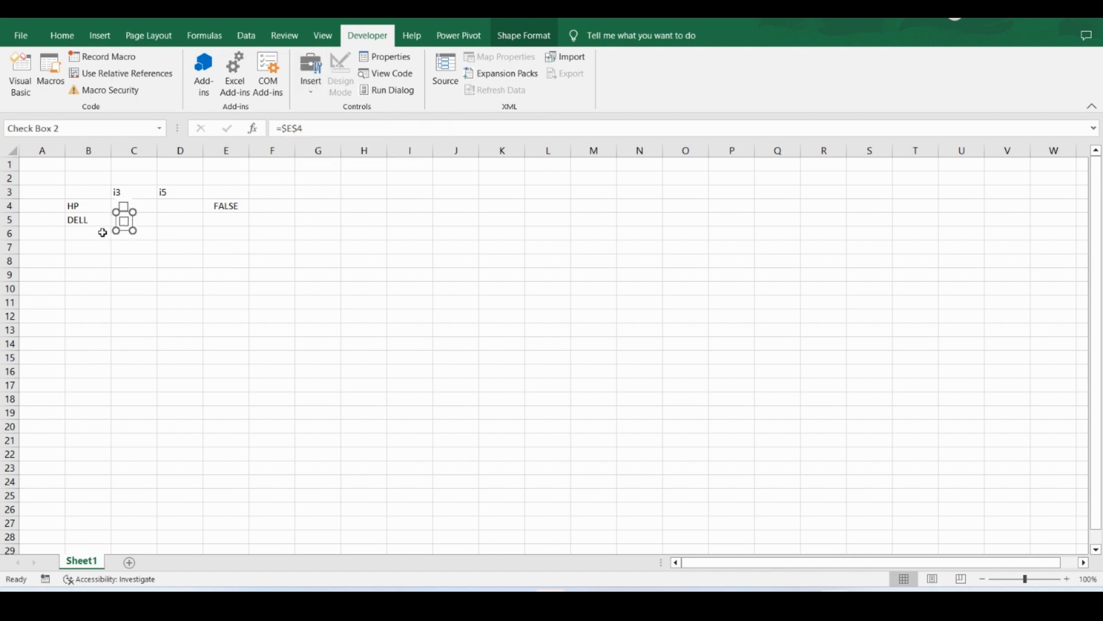
click(141, 259)
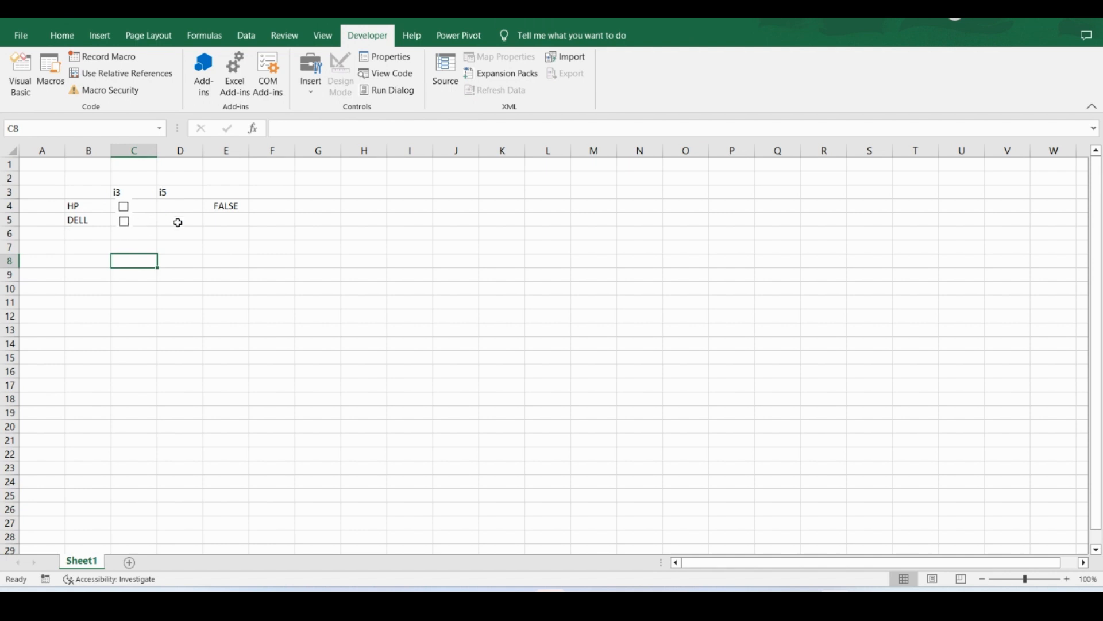
right_click(124, 224)
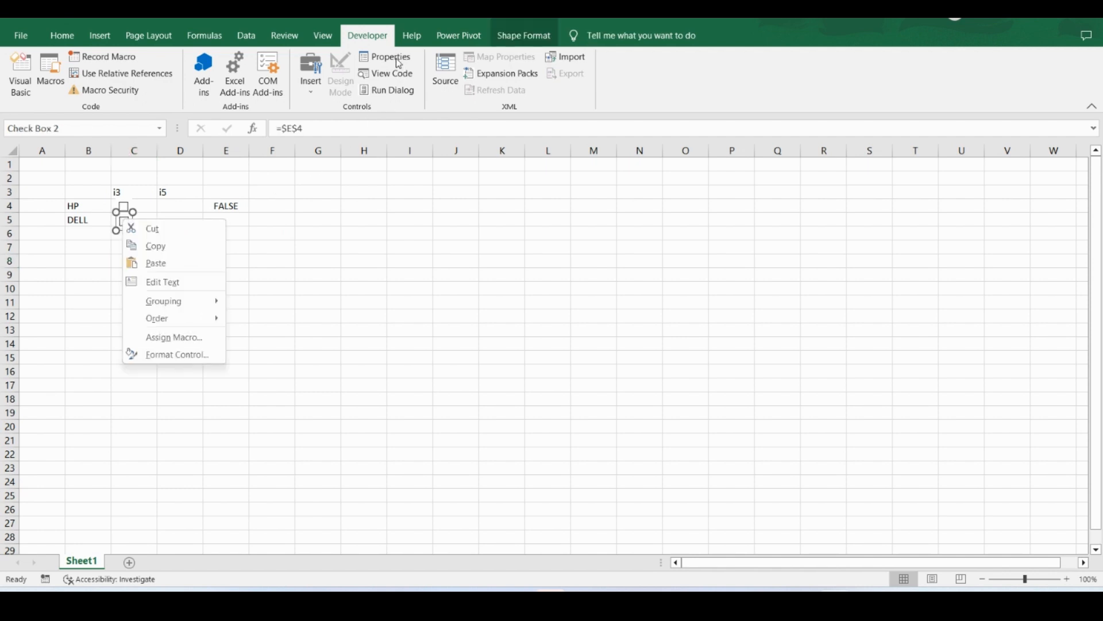
click(164, 338)
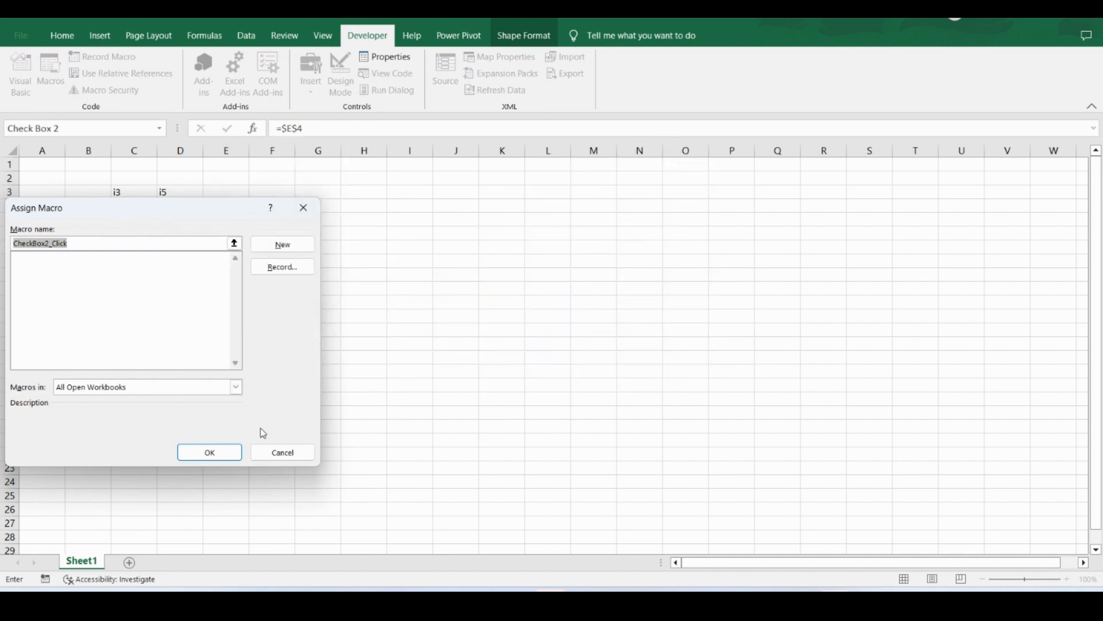
click(280, 452)
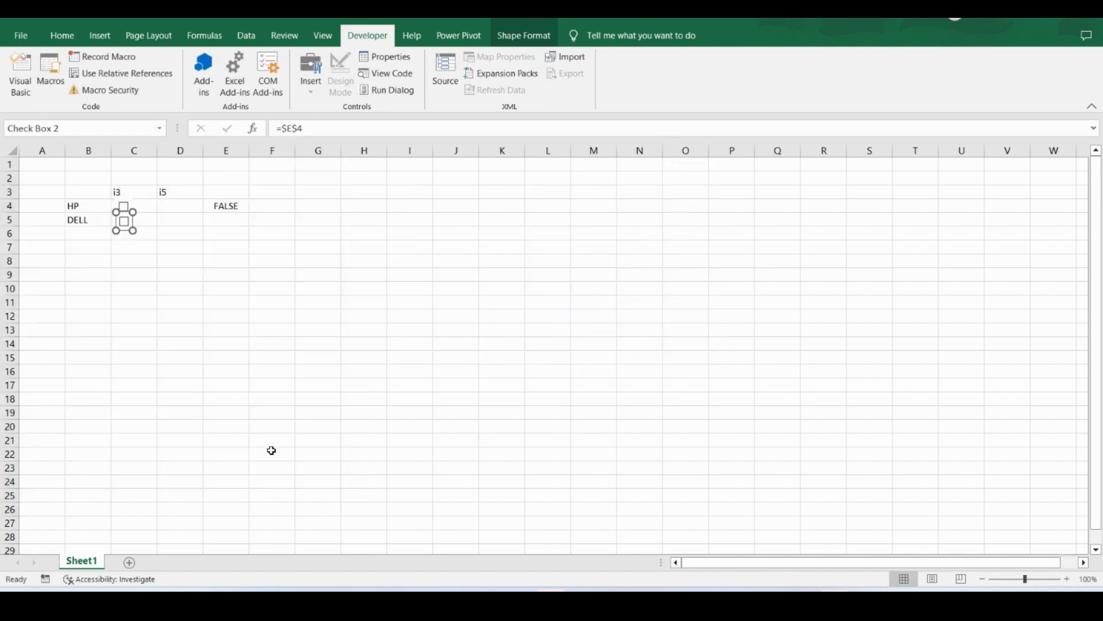
Link the copied check box in C5 to cell E5 through its control format settings
right_click(128, 223)
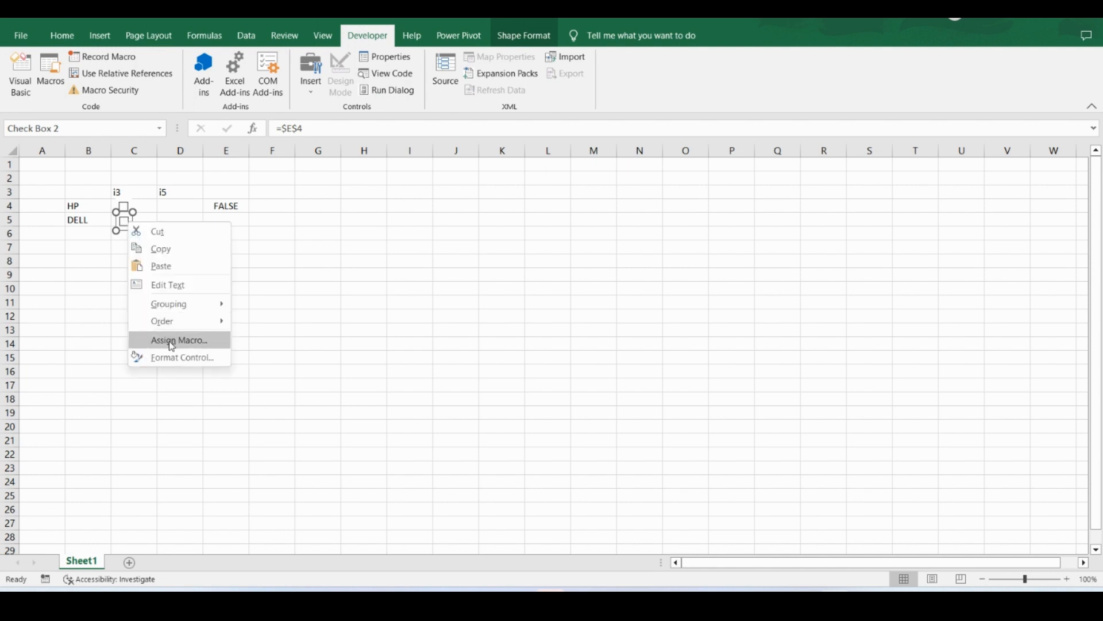
click(171, 359)
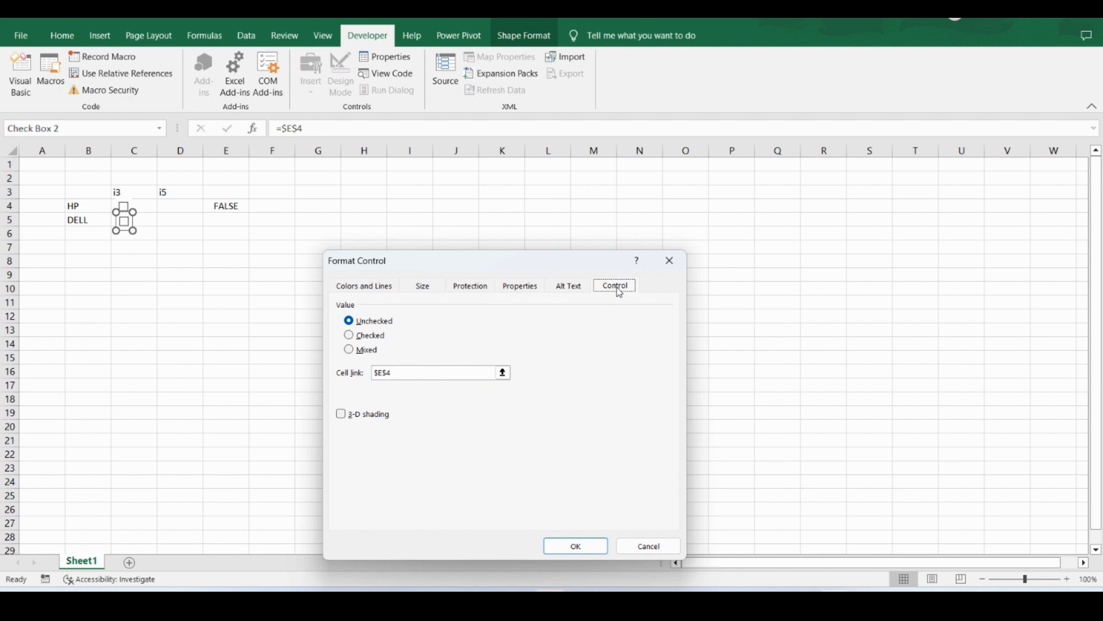
click(504, 373)
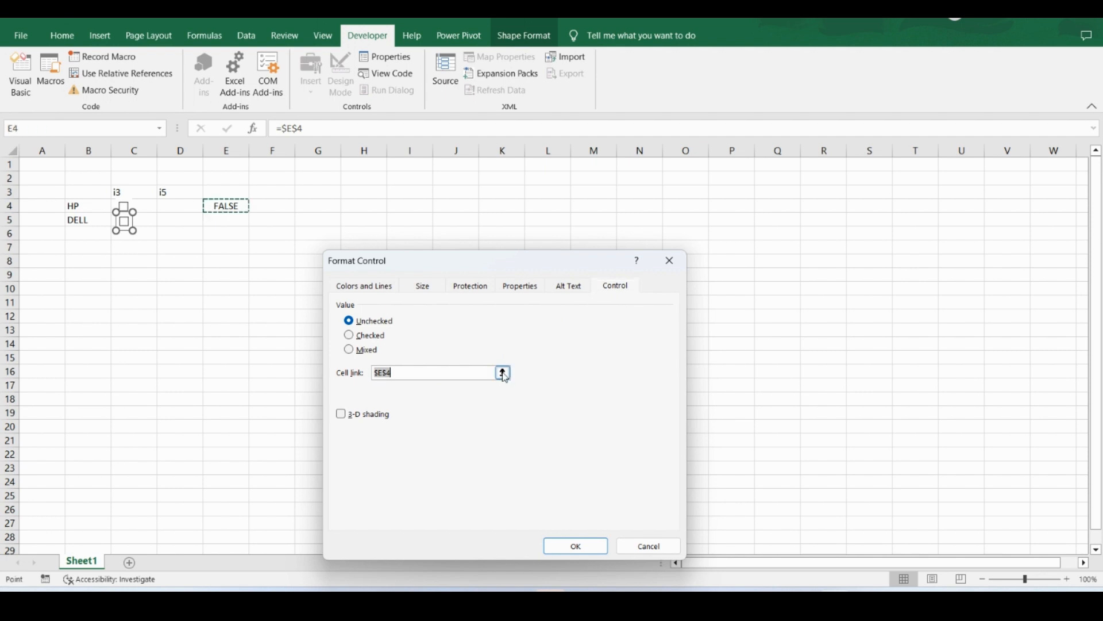
click(227, 218)
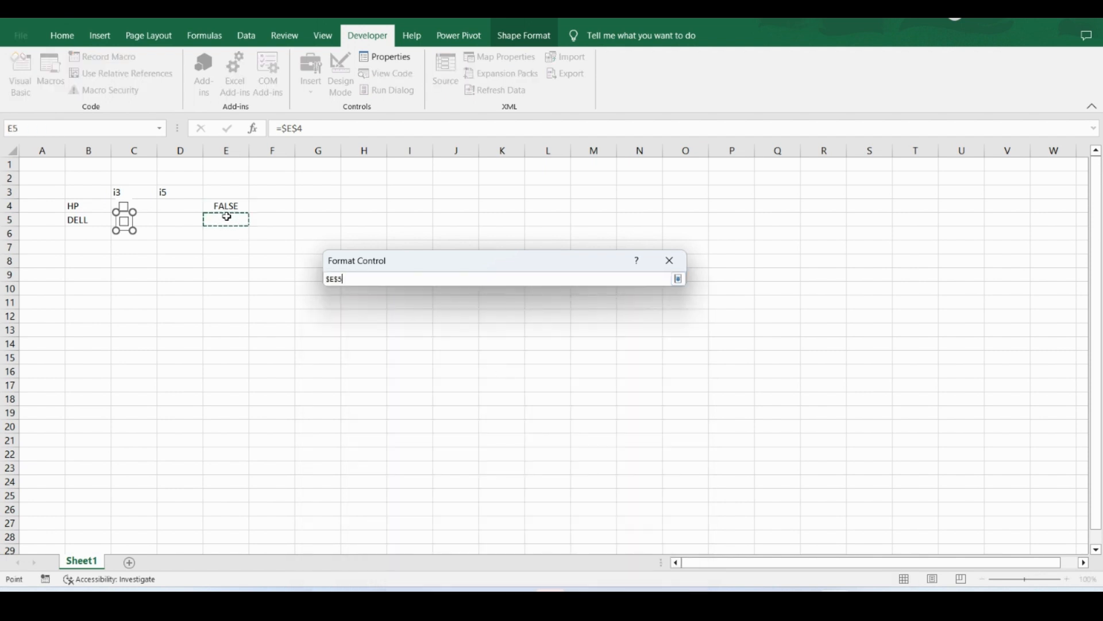
click(679, 279)
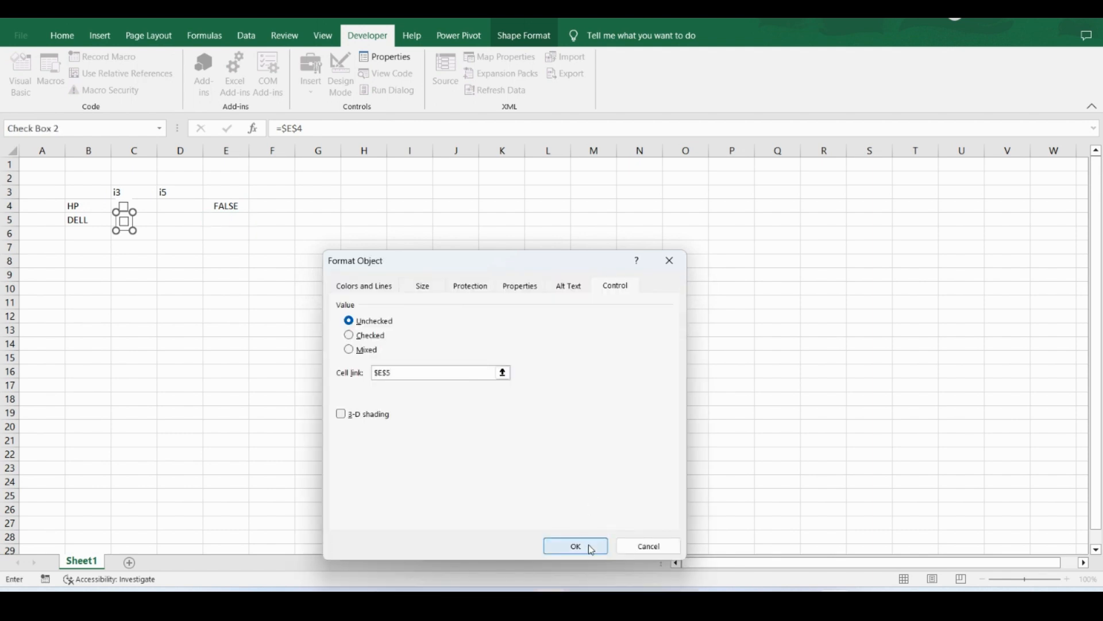
click(592, 547)
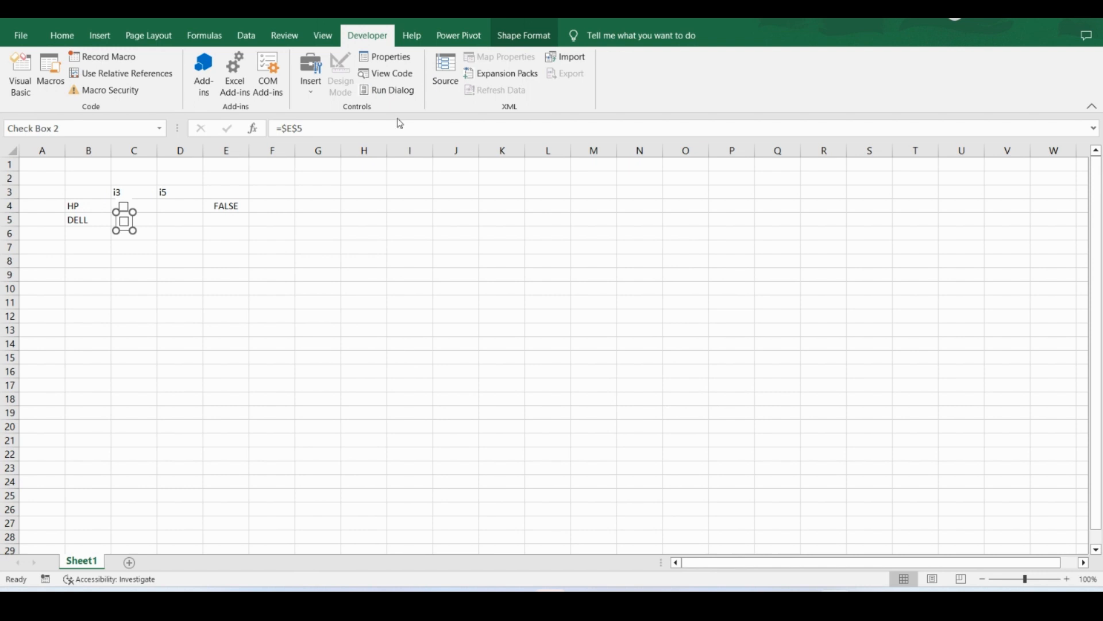
Deselect the C5 check box, then tick and untick both i3 check boxes to test their linked cells
click(337, 344)
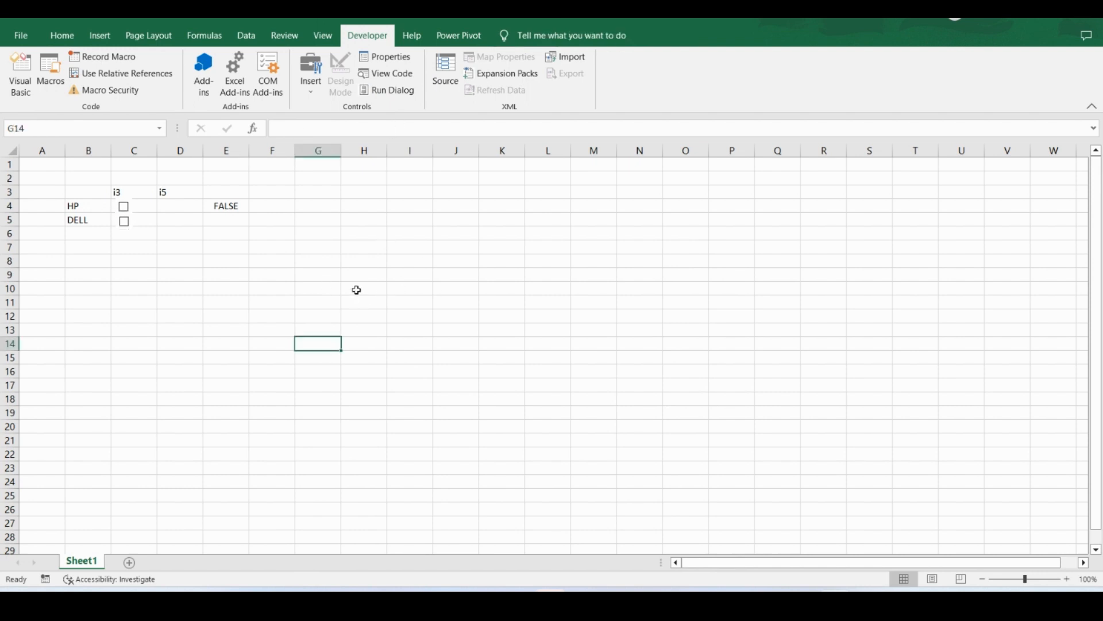
click(125, 210)
click(125, 225)
click(125, 224)
click(125, 208)
click(309, 208)
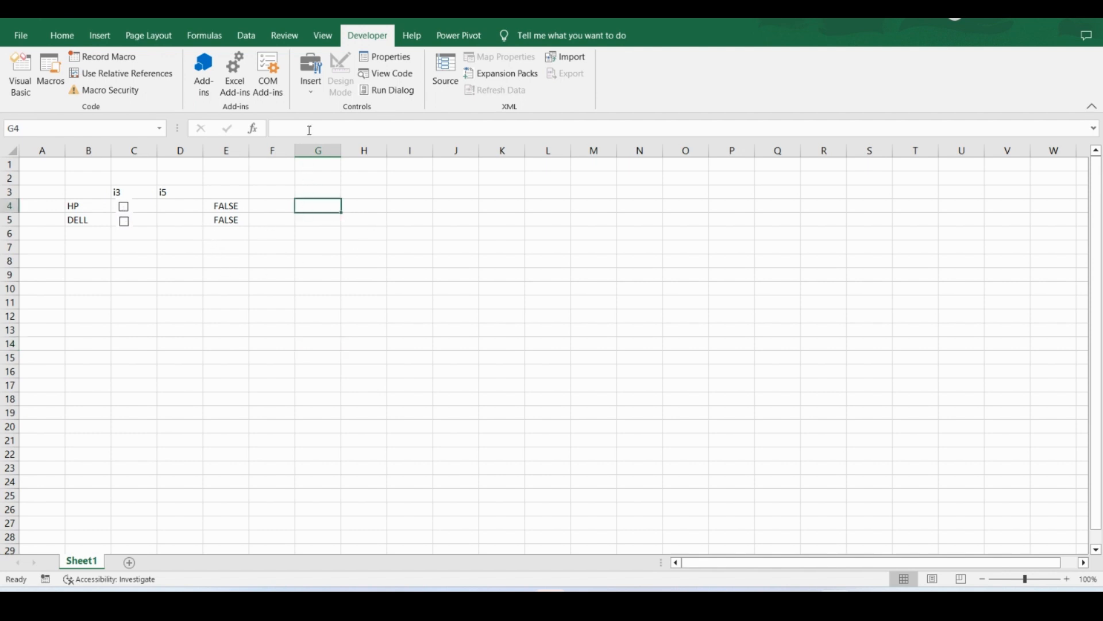
Insert an ActiveX check box in cell D4, at the HP row and i5 column
click(314, 92)
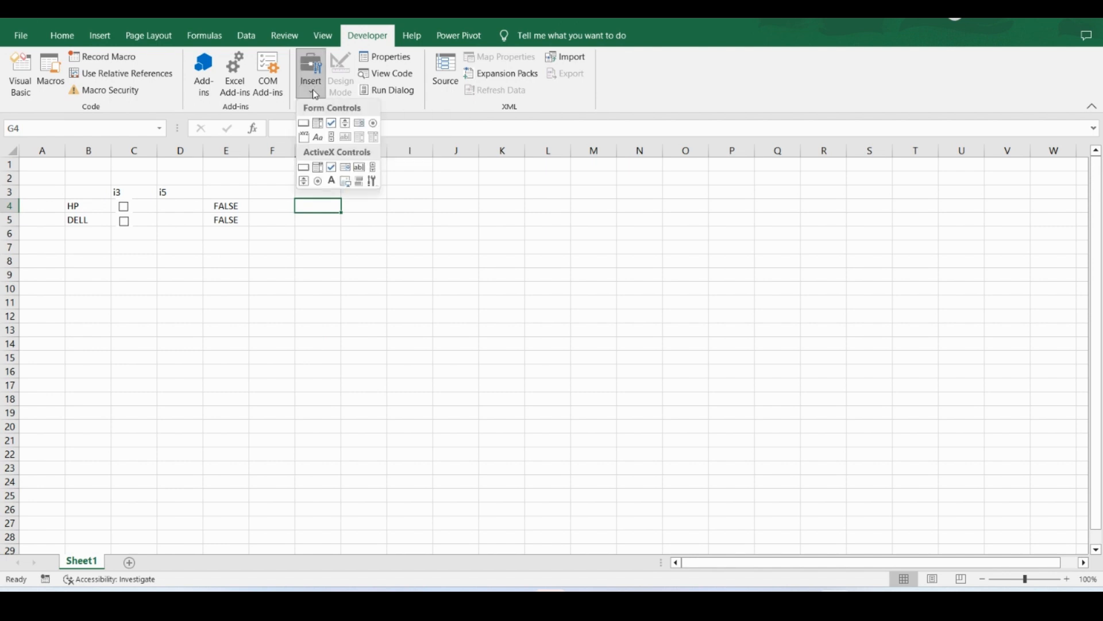
click(332, 171)
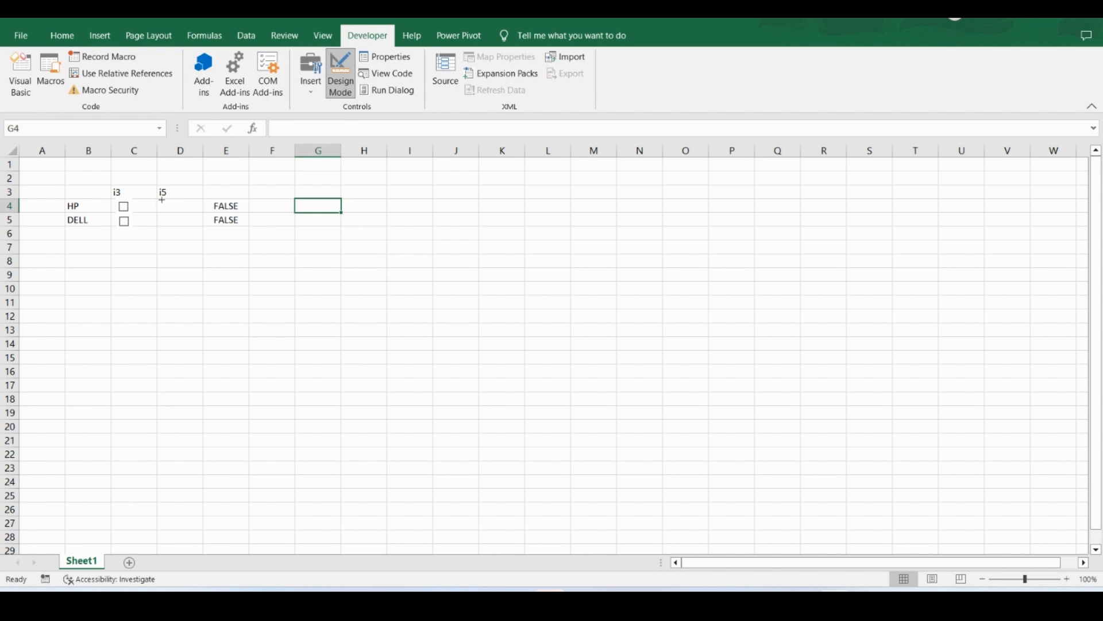
drag(162, 198, 203, 213)
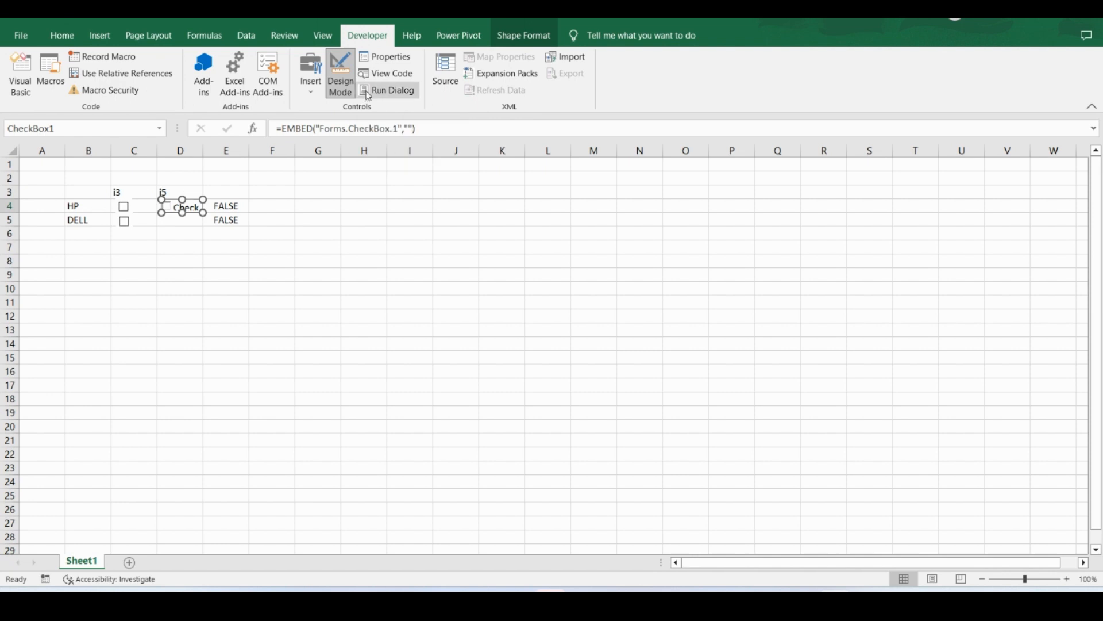
right_click(188, 209)
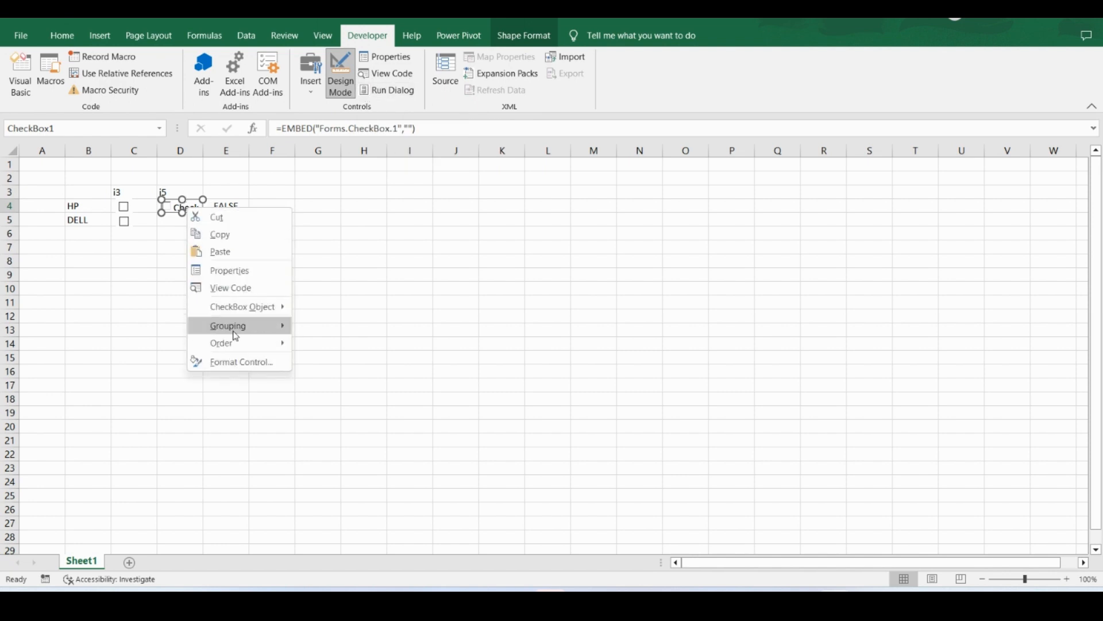
mouse_move(238, 344)
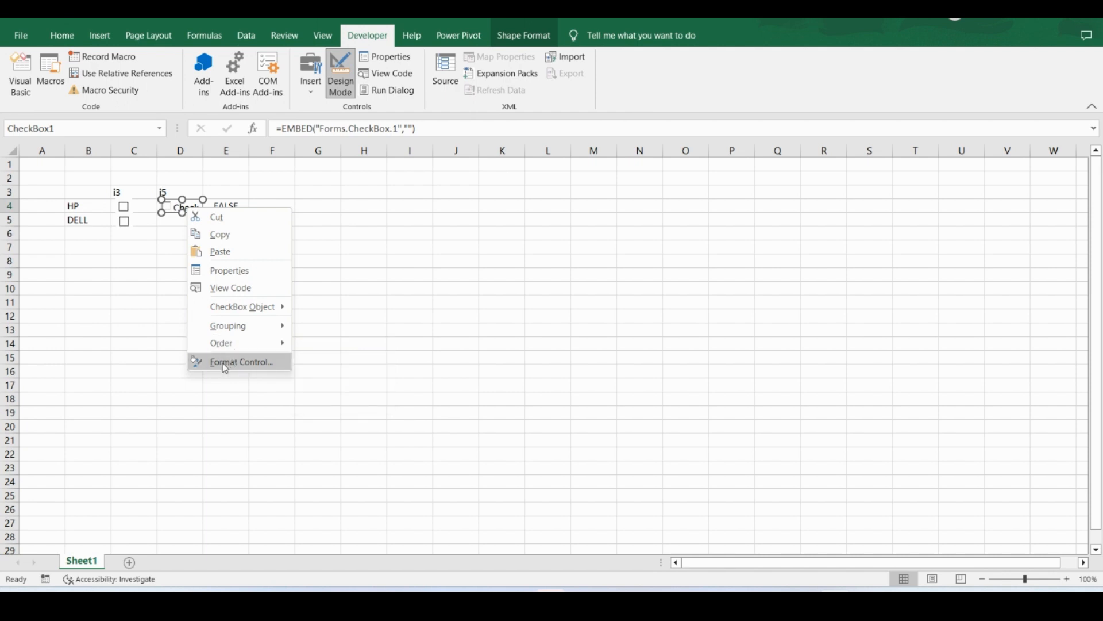
click(225, 363)
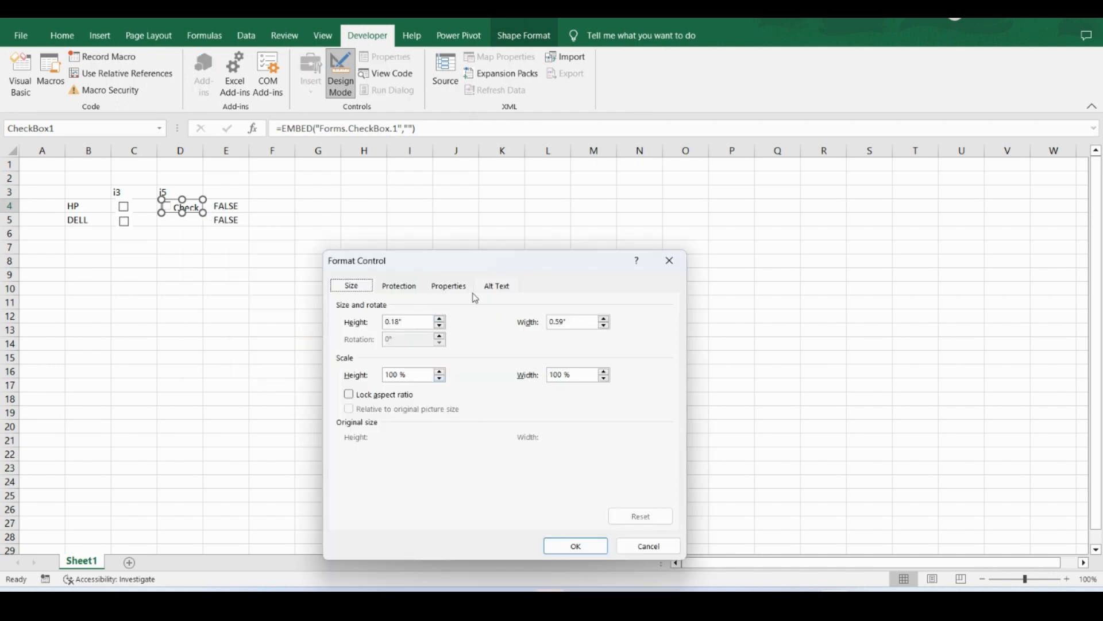
click(671, 271)
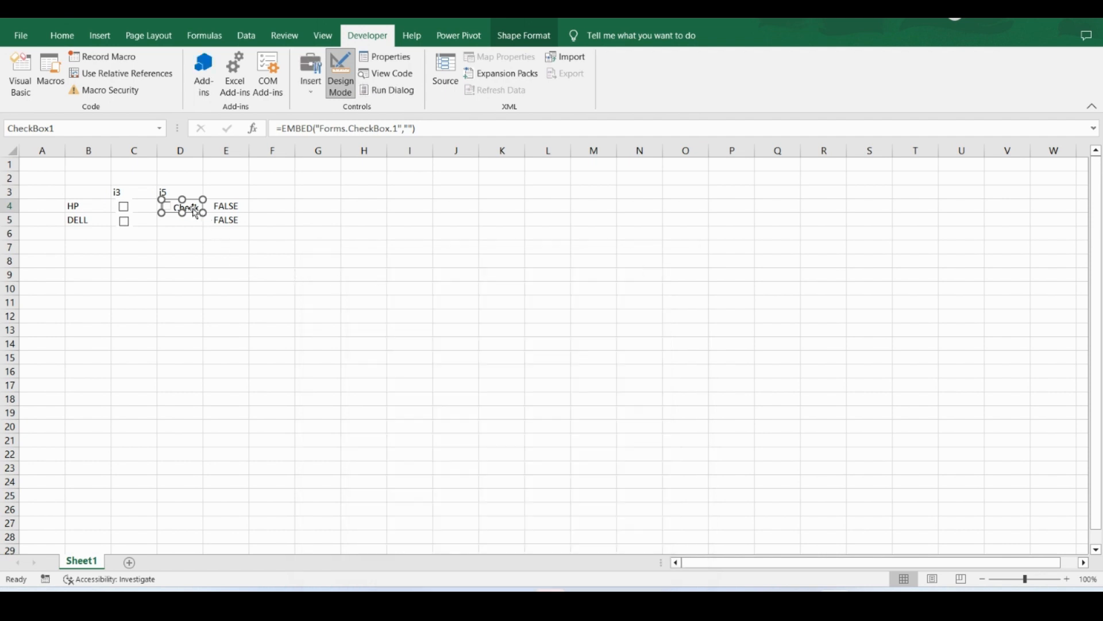
In the D4 check box's properties, try a light cyan BackColor and replace it with white from the palette
click(389, 61)
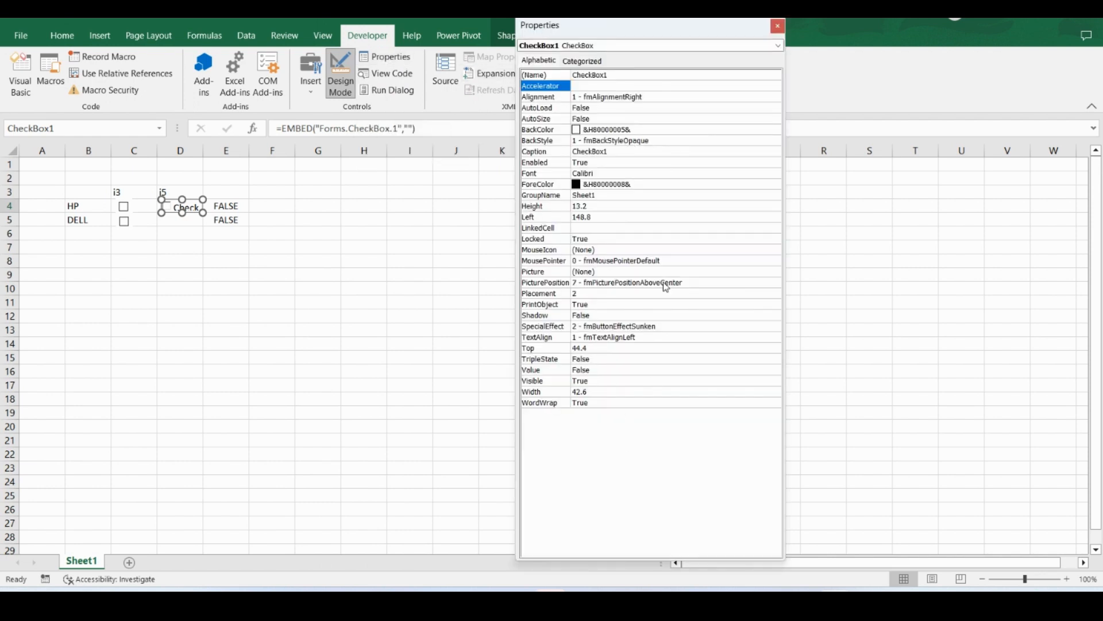
click(667, 130)
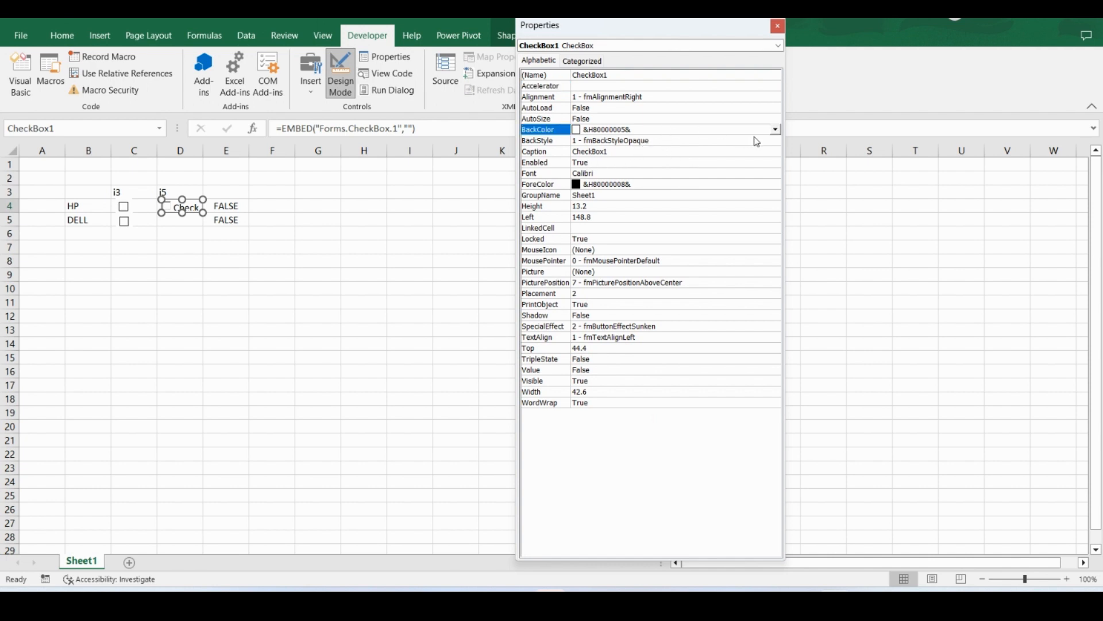
click(775, 130)
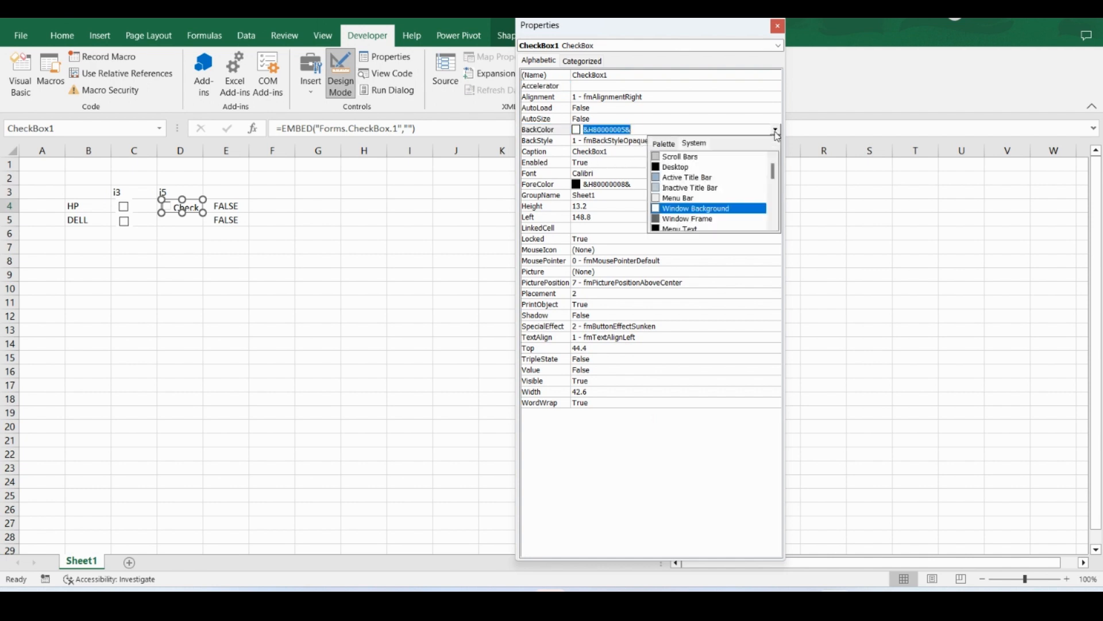
click(673, 147)
click(707, 171)
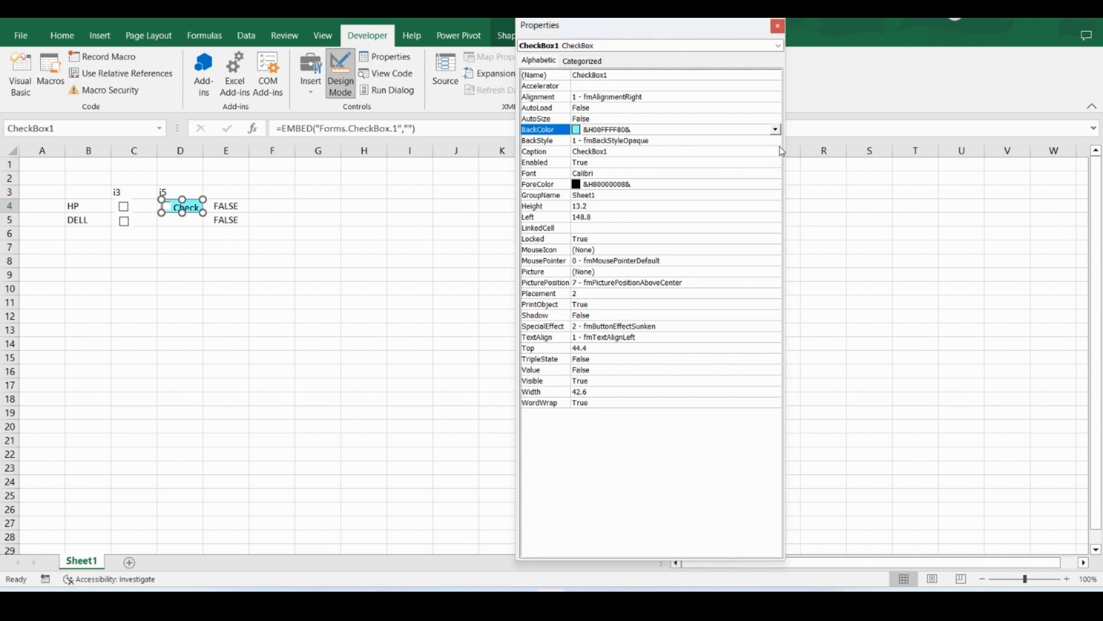
click(776, 129)
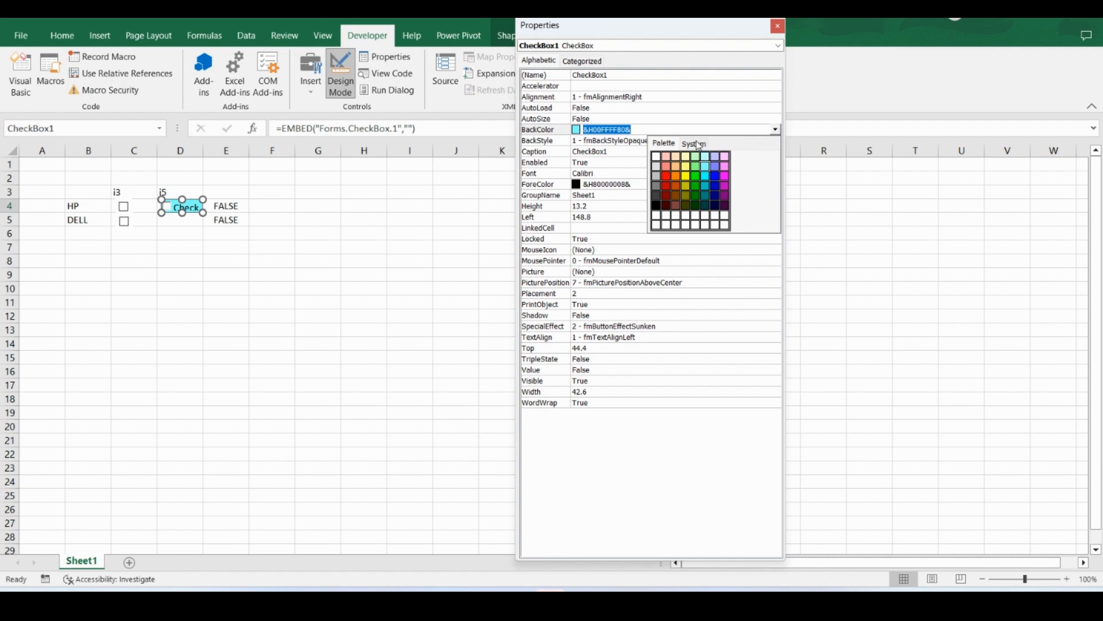
click(658, 158)
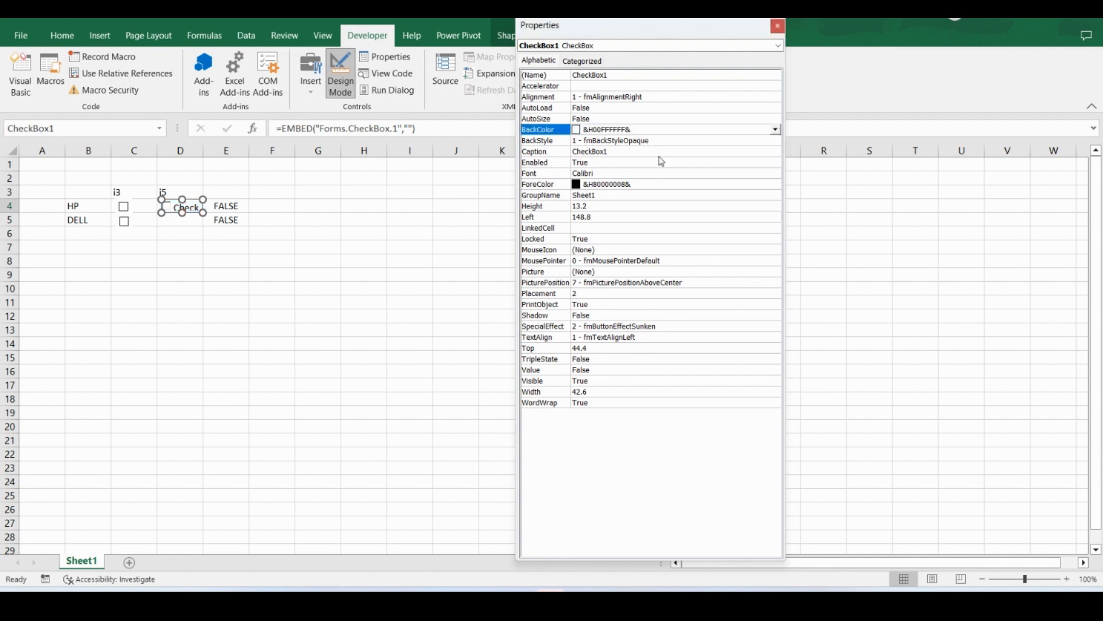
Change the D4 check box's caption to "Options"
click(614, 151)
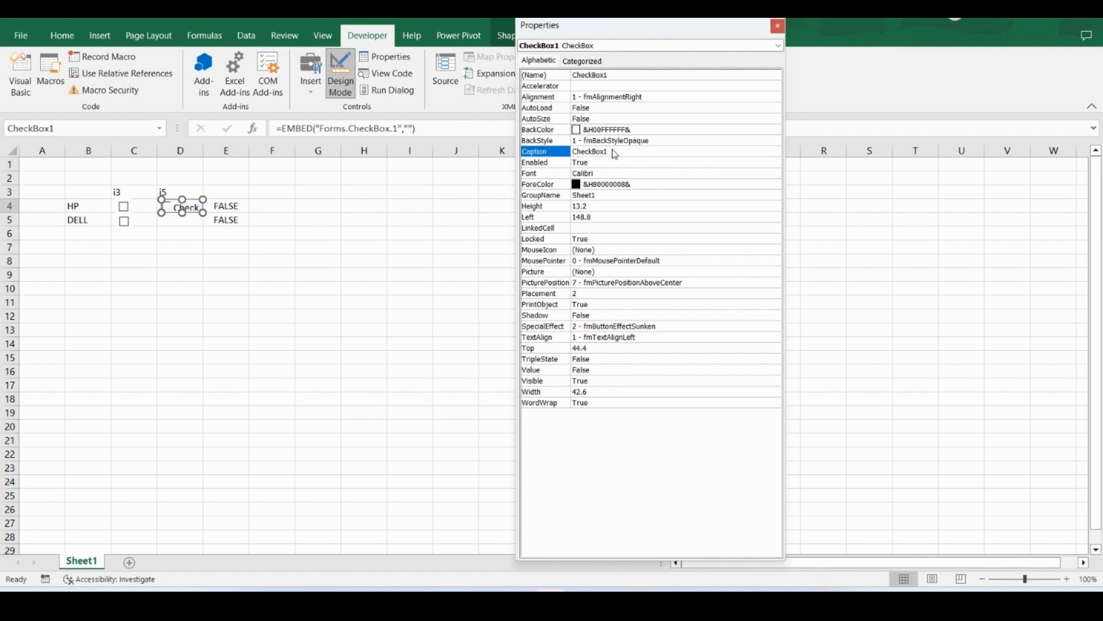
click(614, 151)
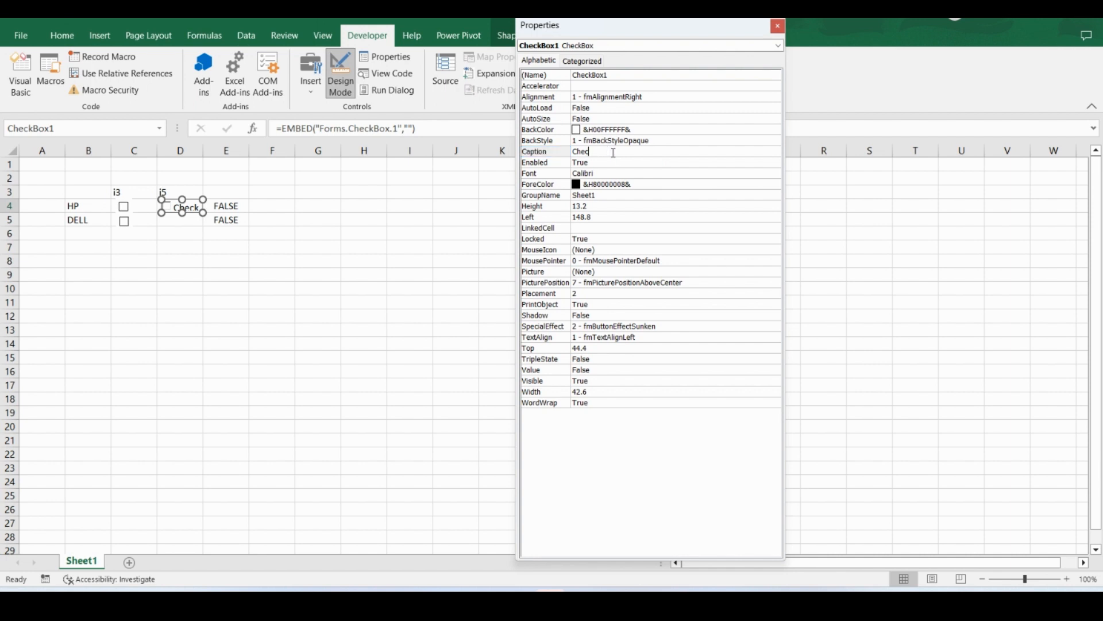
key(BackSpace)
key(BackSpace)
key(BackSpace)
key(BackSpace)
text(Options)
Set the D4 check box's AutoSize property to True
click(649, 119)
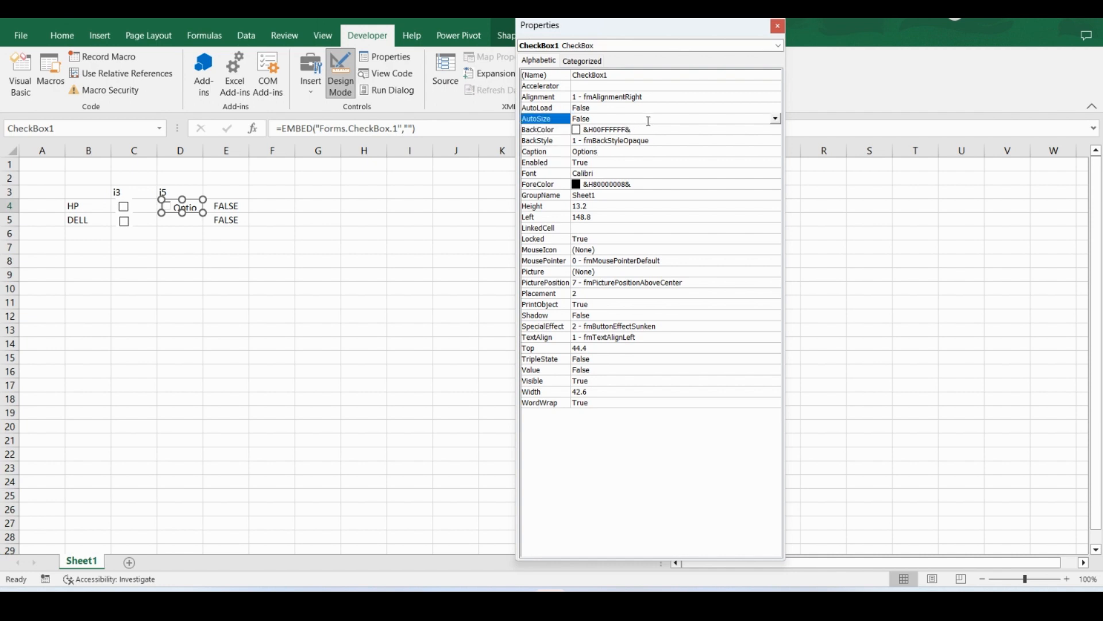
click(776, 119)
click(757, 130)
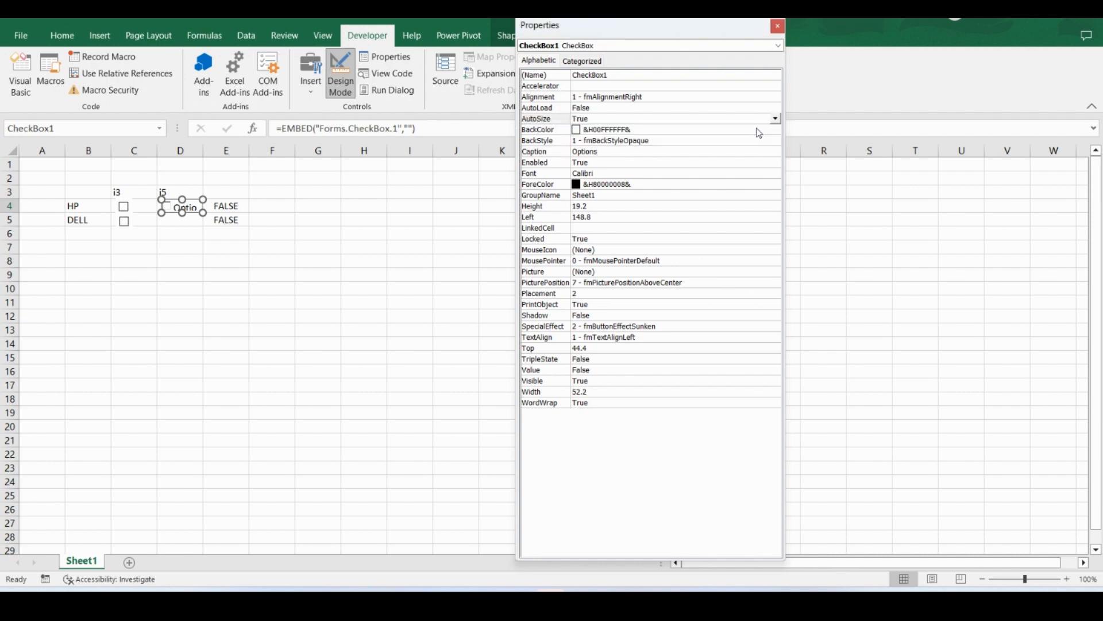
Clear the caption text of the D4 check box
click(632, 153)
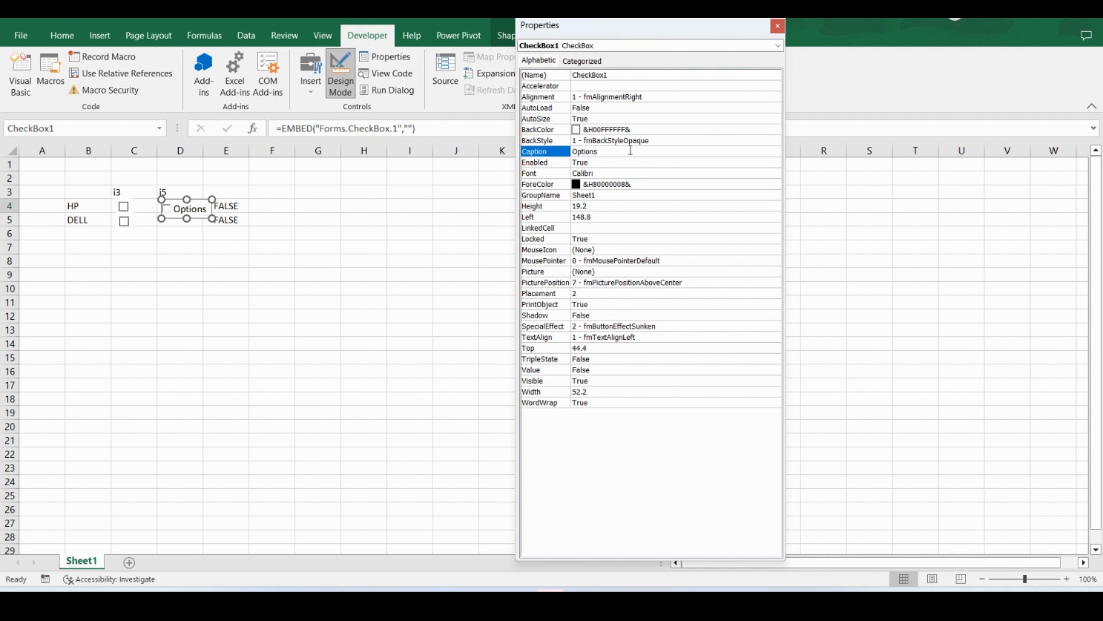
click(631, 150)
key(BackSpace)
key(BackSpace)
key(BackSpace)
key(BackSpace)
key(BackSpace)
key(BackSpace)
key(BackSpace)
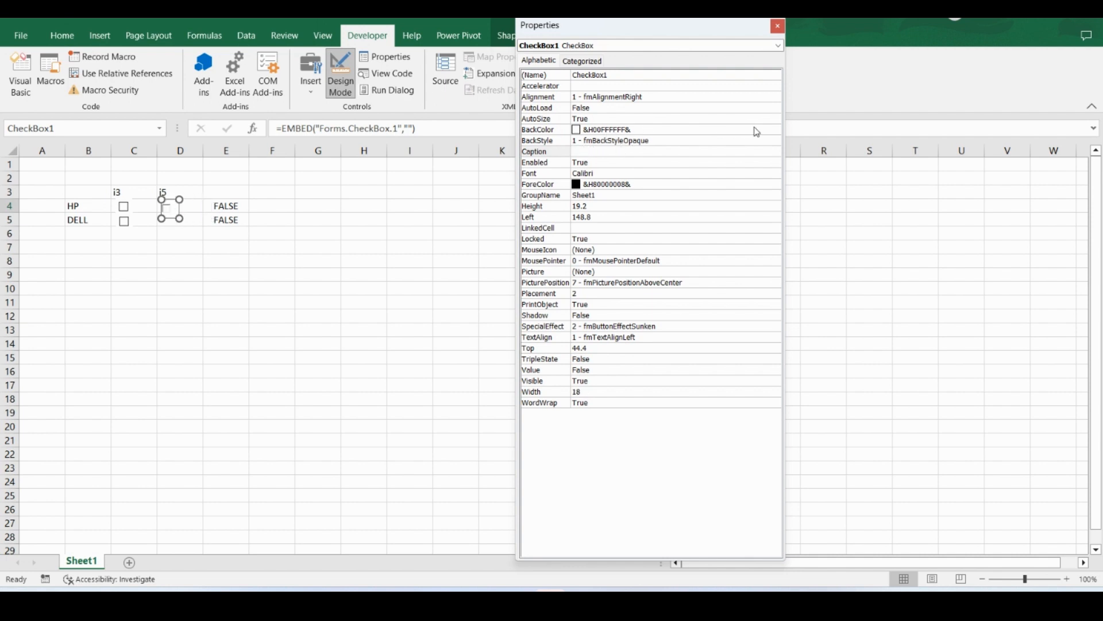
Set the D4 check box's AutoSize property to False
click(776, 118)
click(777, 119)
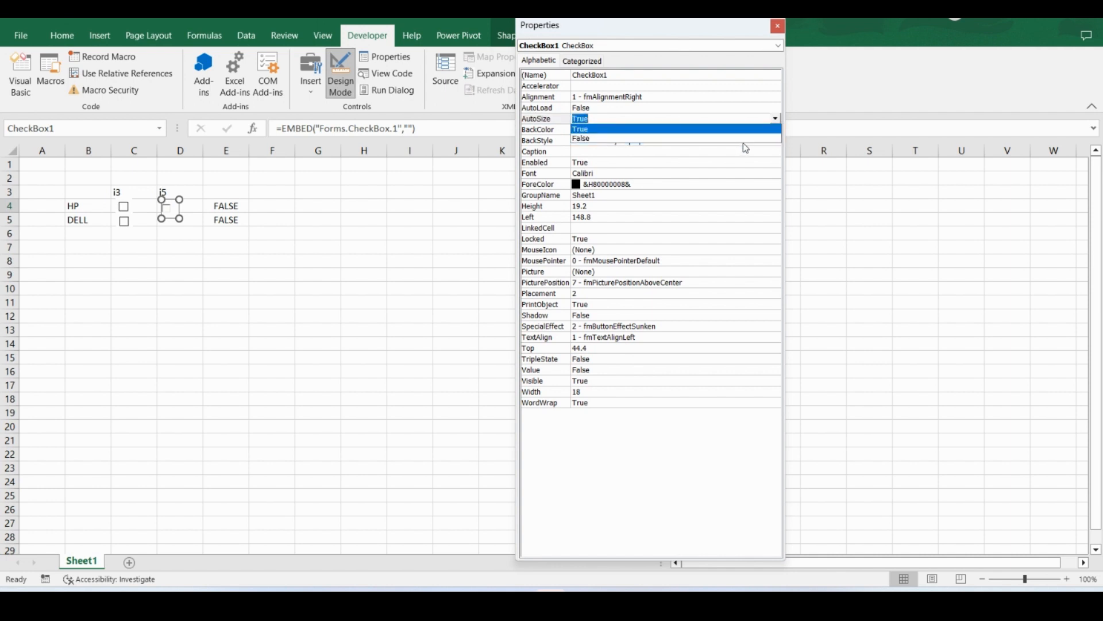
click(596, 139)
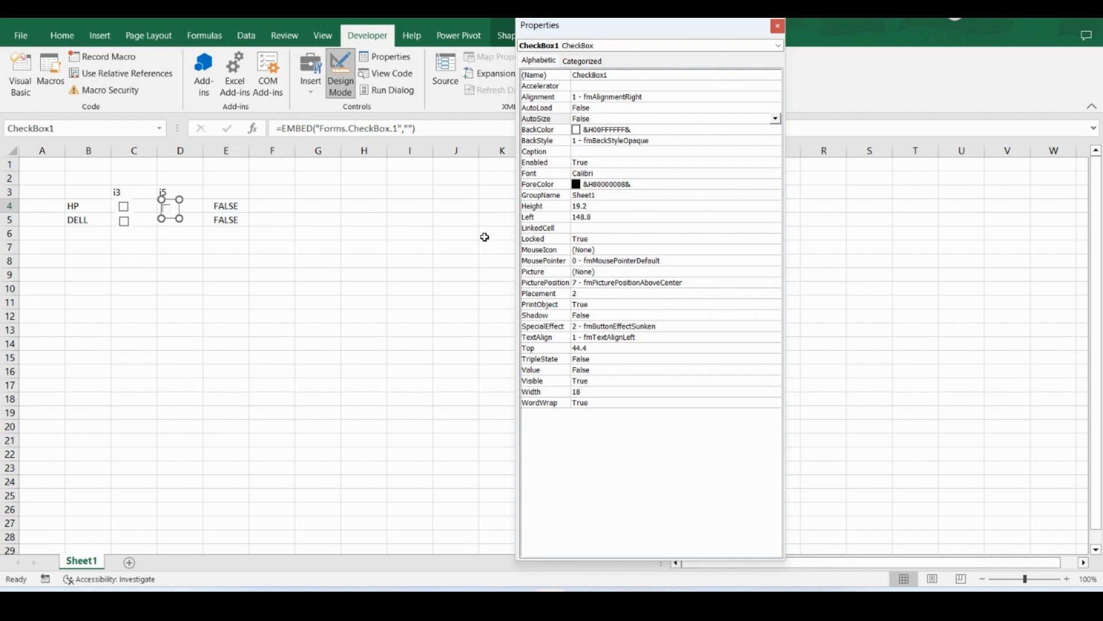
Set F4 as the LinkedCell of the D4 check box
click(583, 229)
click(583, 228)
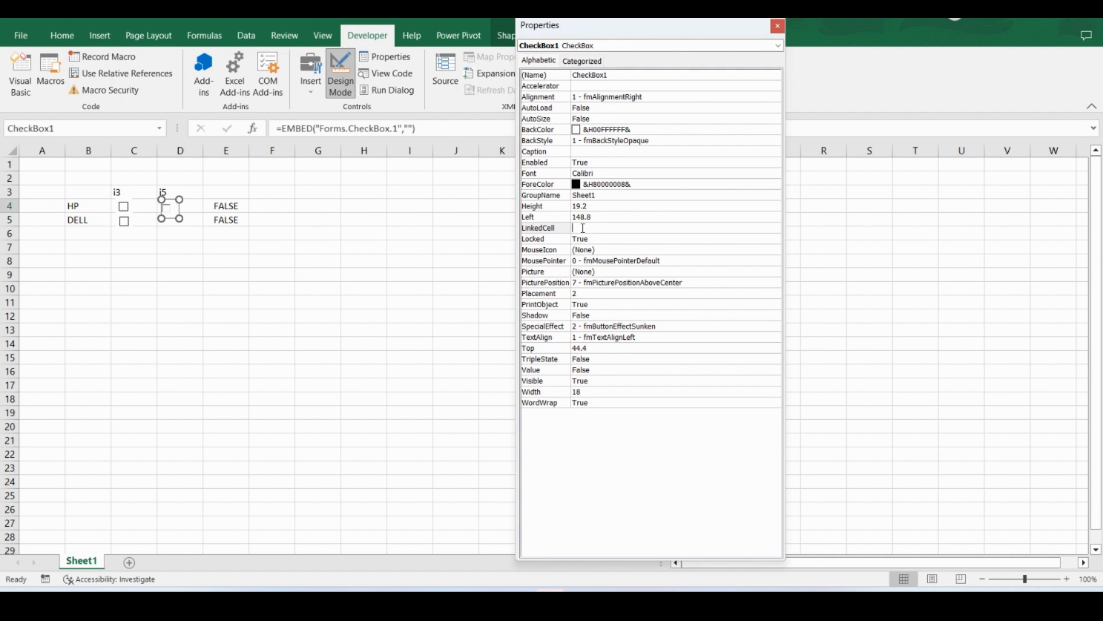
text(F4)
Set the D4 check box's MousePointer property to 6 - fmMousePointerSizeNESW
click(767, 265)
click(777, 261)
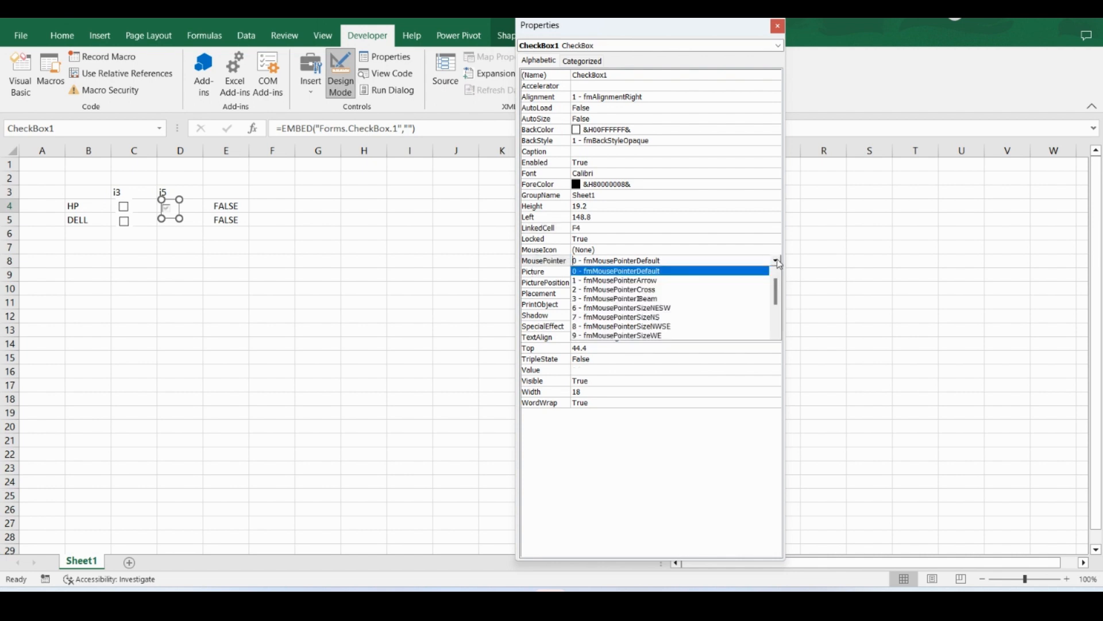
click(681, 308)
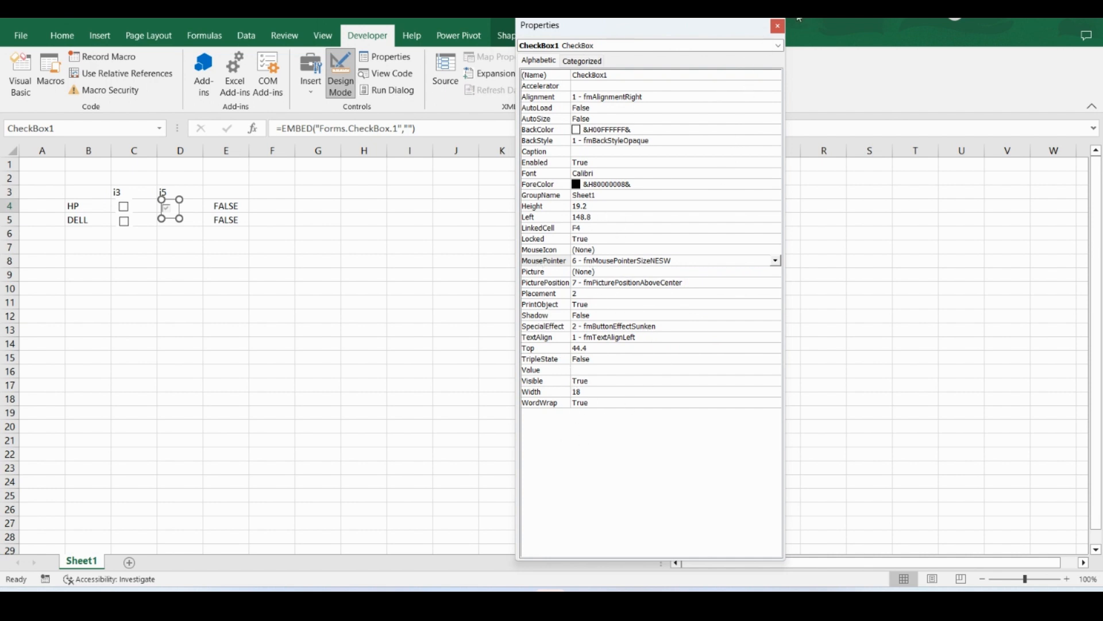
Close the check box properties, turn off Design Mode, and tick the D4 check box to test its linked cell
click(778, 27)
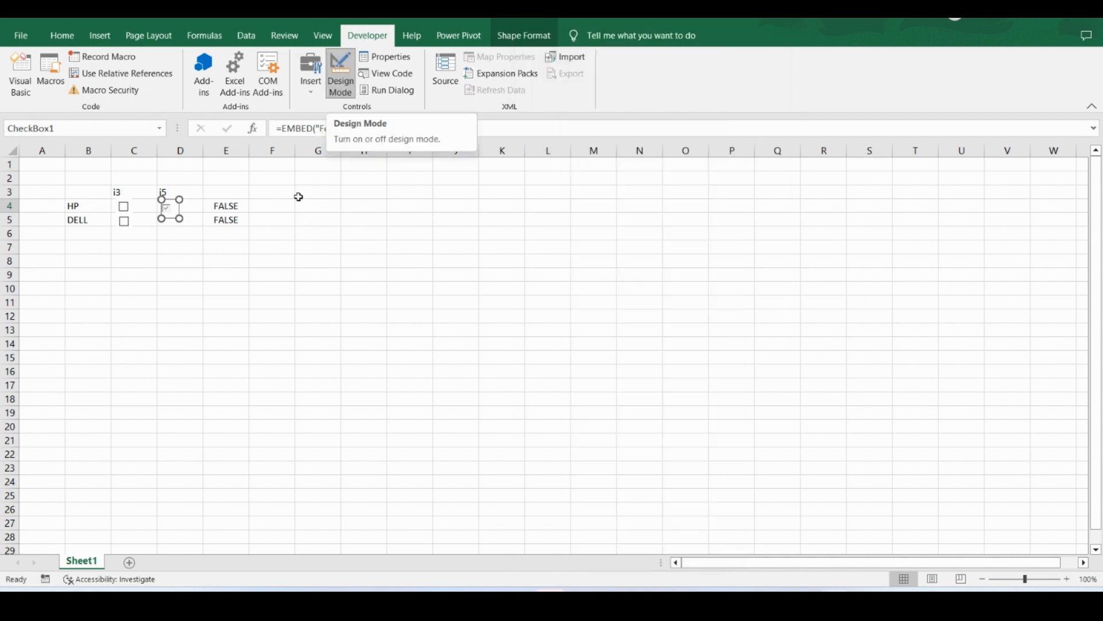
click(343, 76)
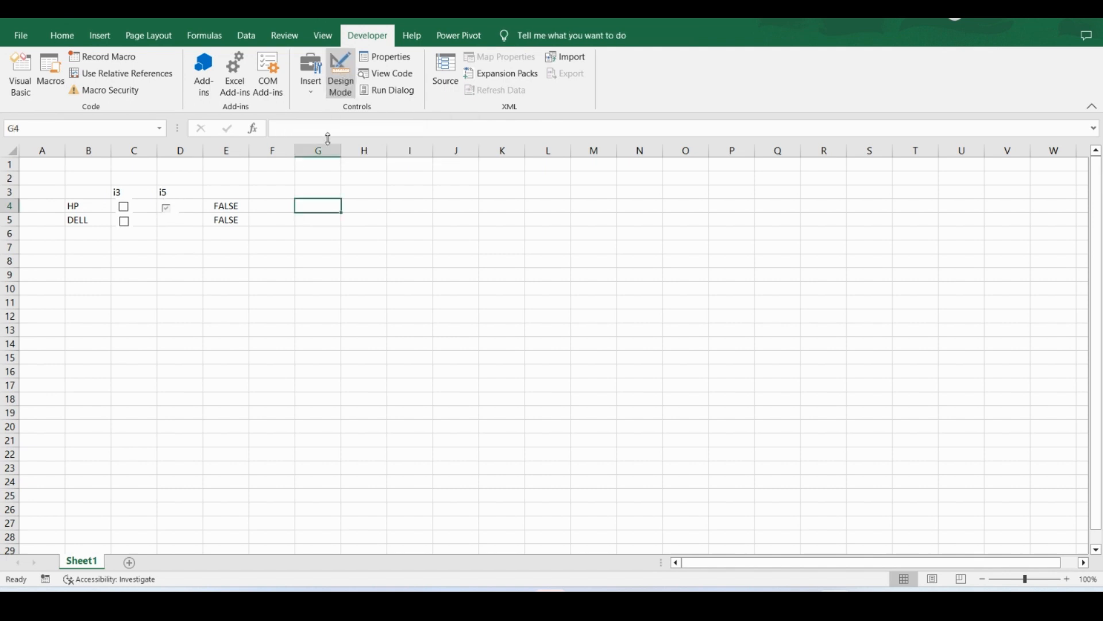
click(166, 209)
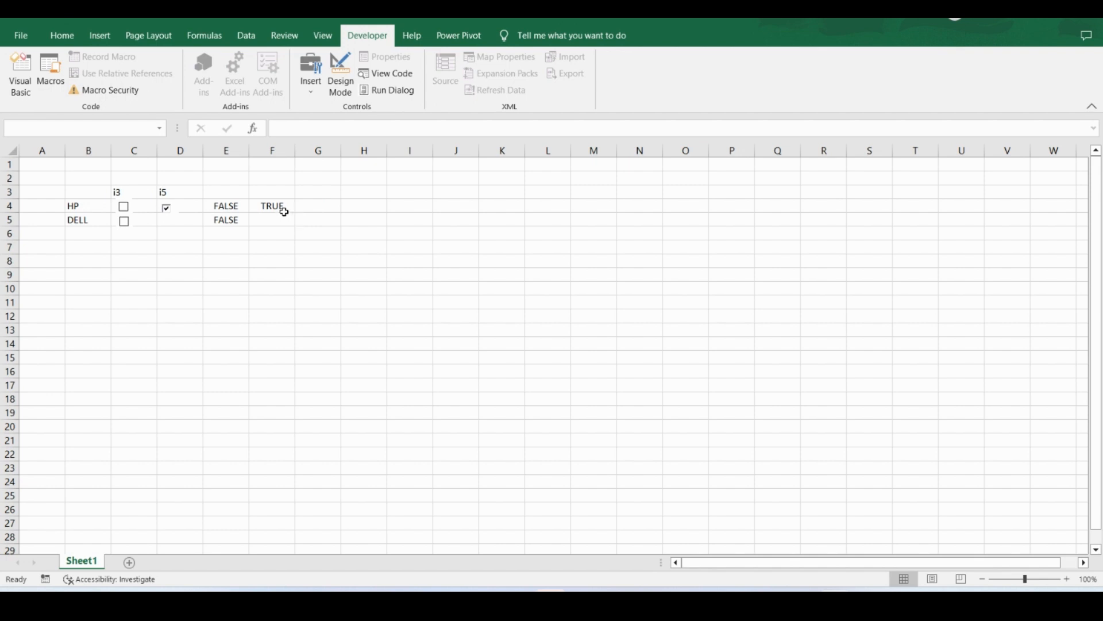
Clear the D4 check box and, in Design Mode, shift it slightly so it sits better within its cell
click(167, 208)
click(338, 87)
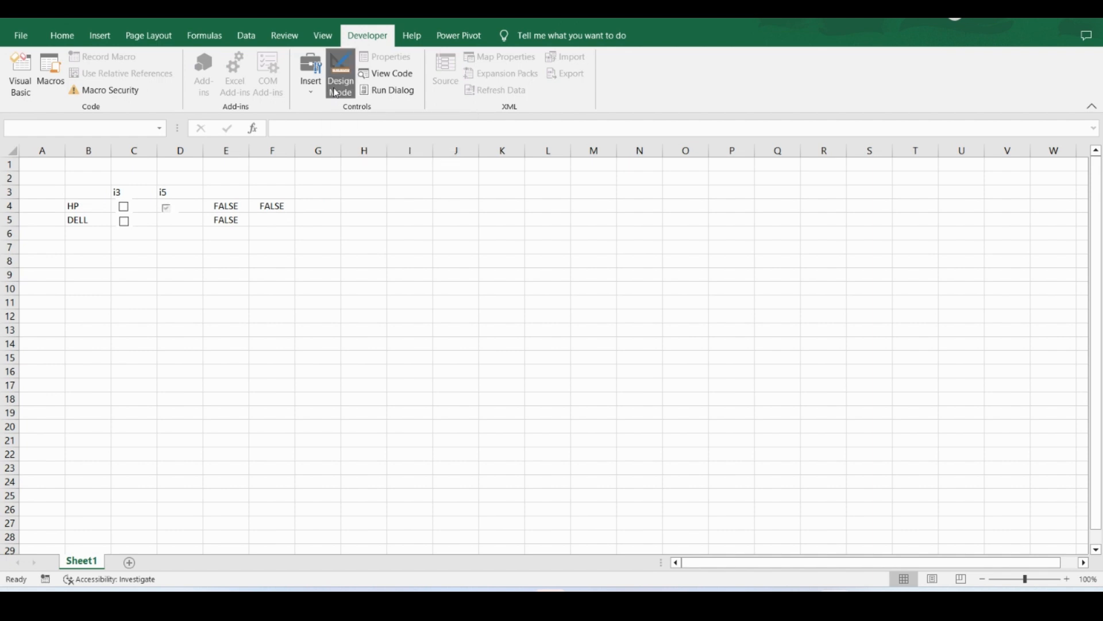
click(167, 211)
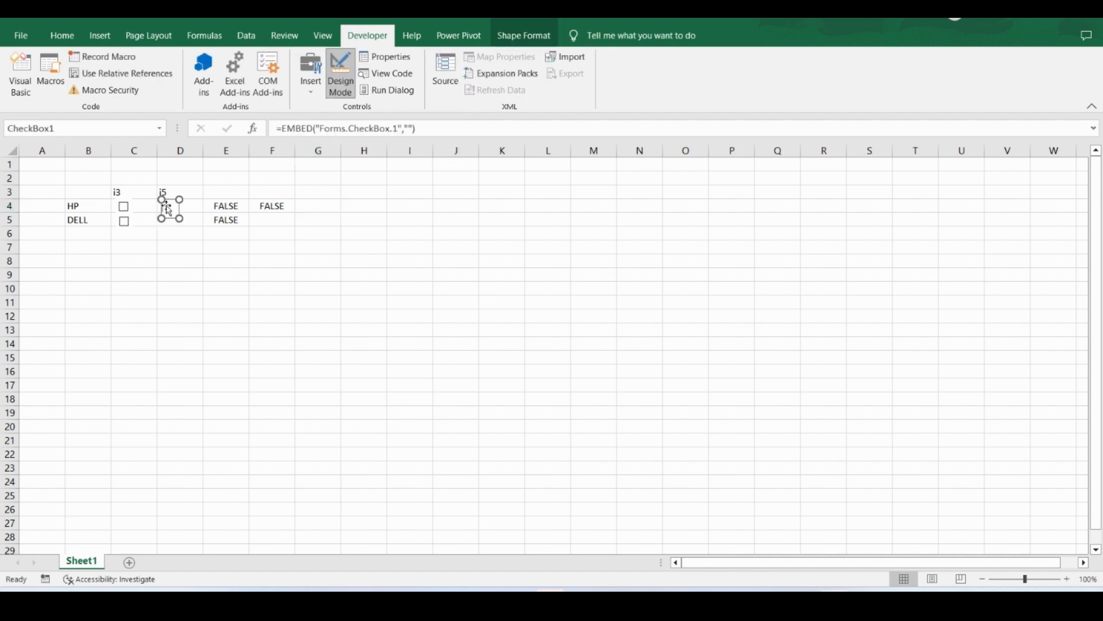
drag(170, 200, 173, 197)
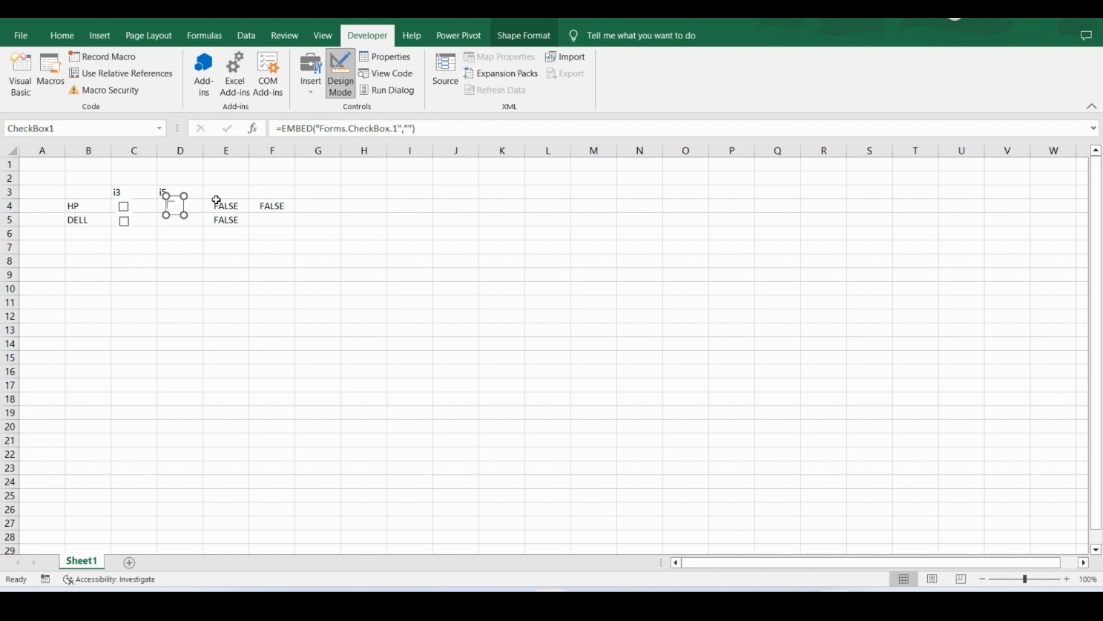
Insert an ActiveX check box in cell D5 and return from its code window to the worksheet
click(181, 222)
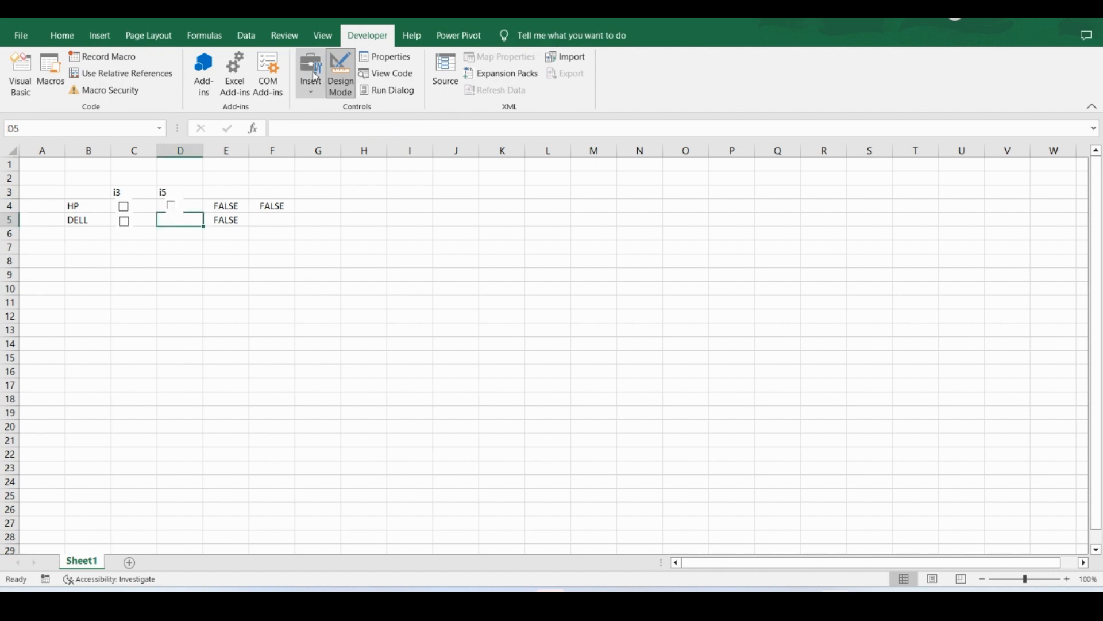
click(313, 90)
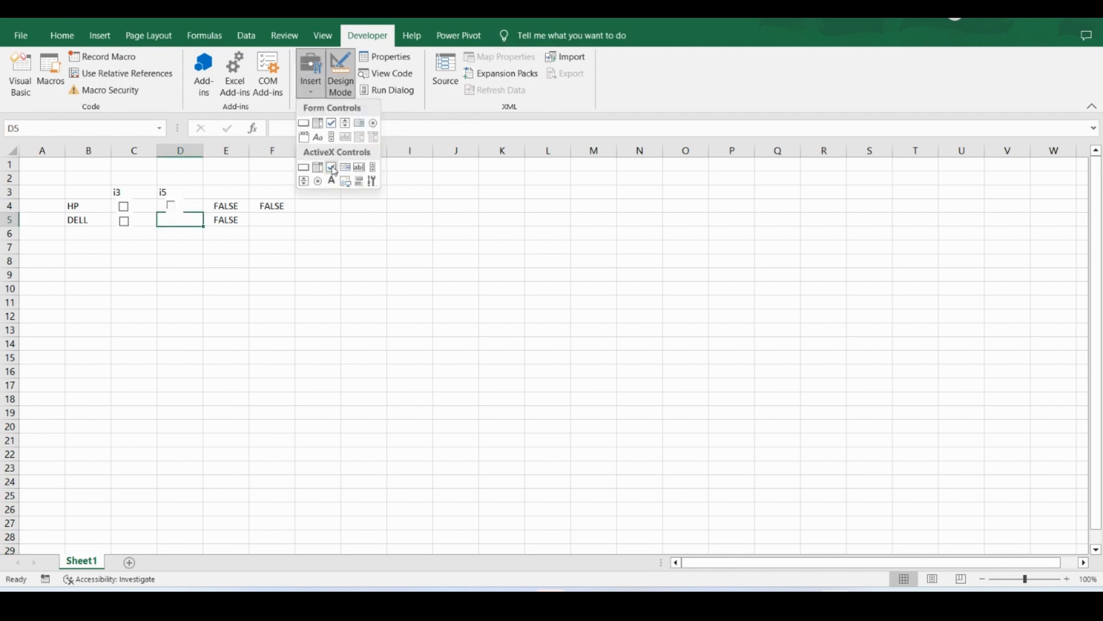
click(331, 166)
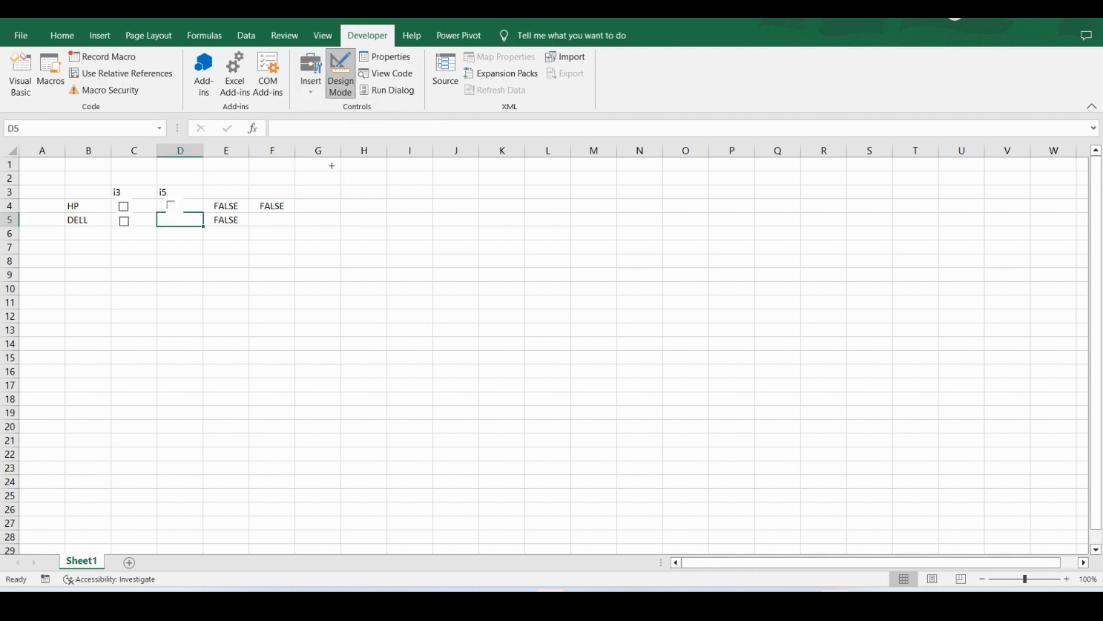
drag(162, 217, 216, 235)
double_click(163, 219)
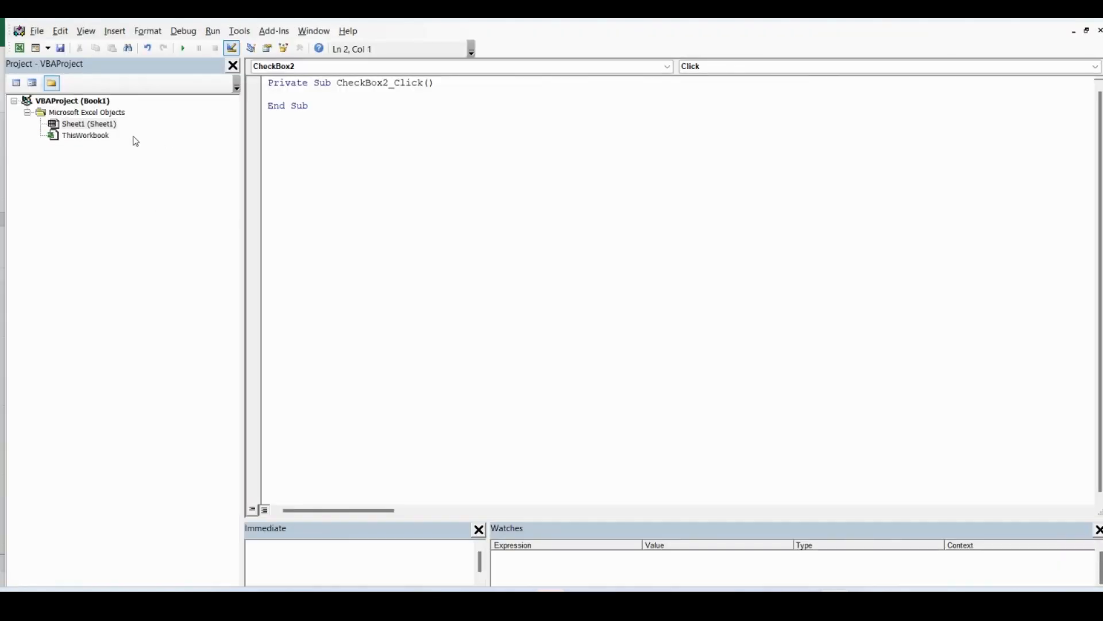
click(20, 48)
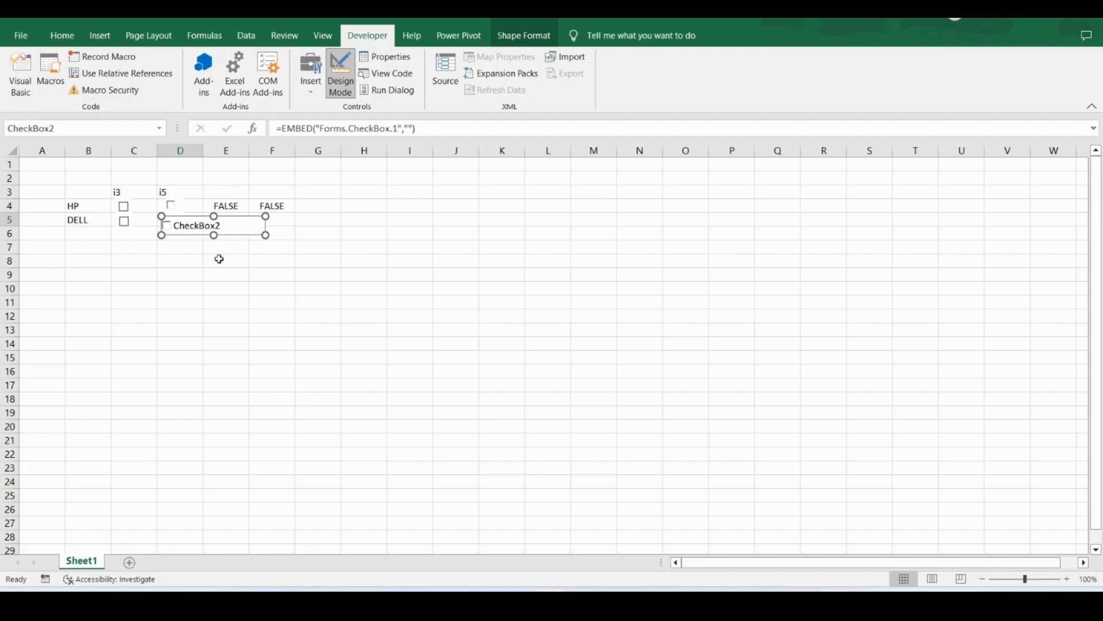
Align the new check box with cell D5 and shrink its frame to fit just the box
mouse_move(267, 230)
mouse_down()
mouse_move(251, 226)
mouse_move(274, 232)
mouse_move(268, 225)
mouse_up()
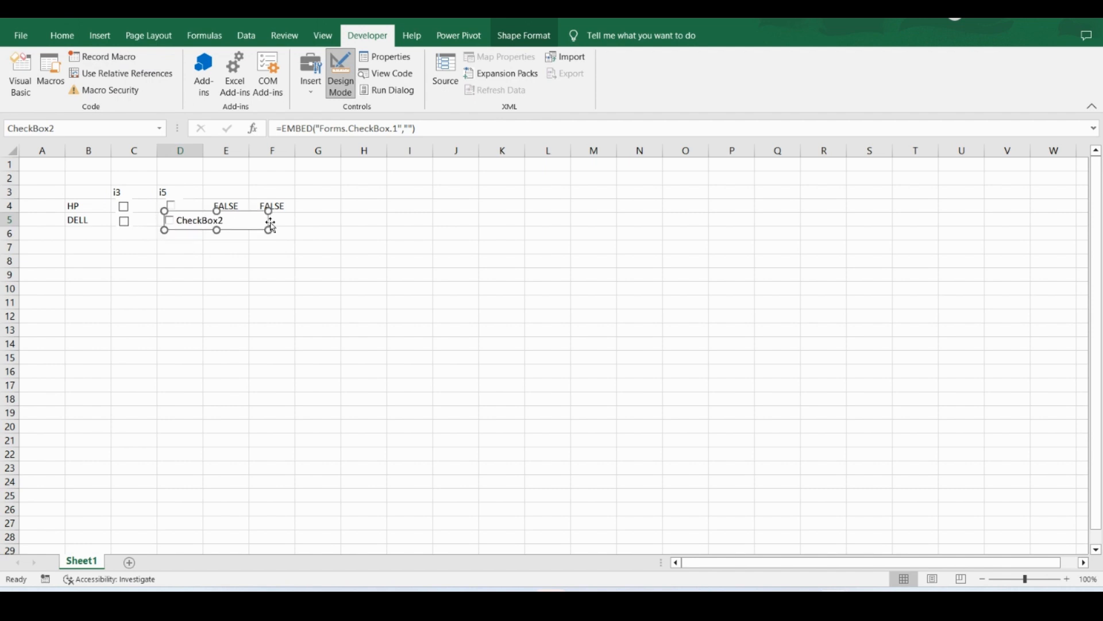
double_click(184, 226)
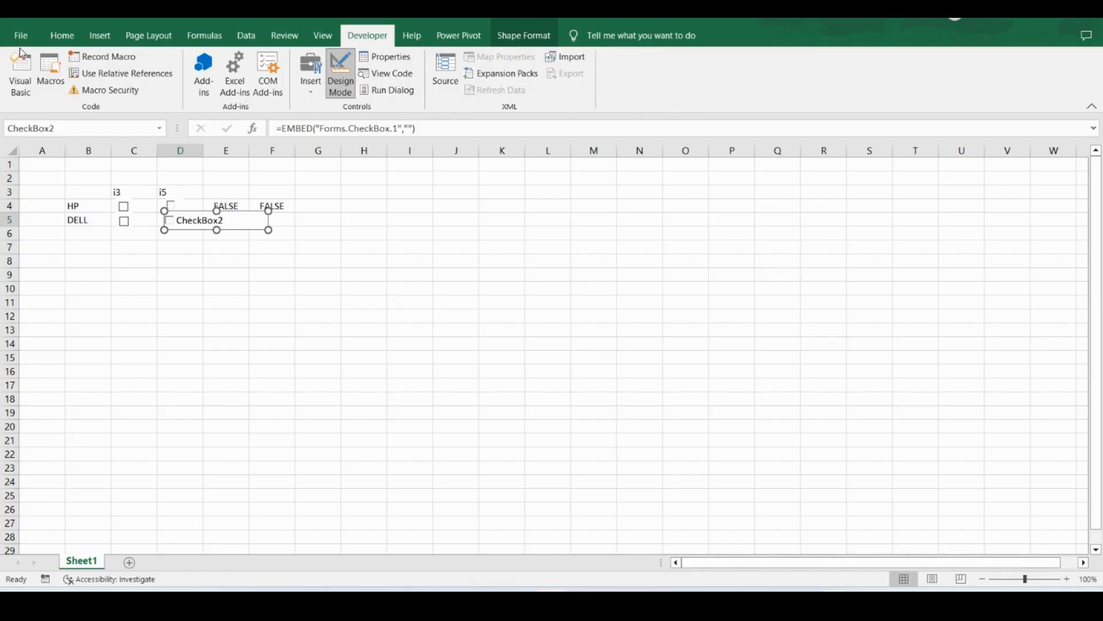
click(19, 47)
drag(269, 211, 175, 214)
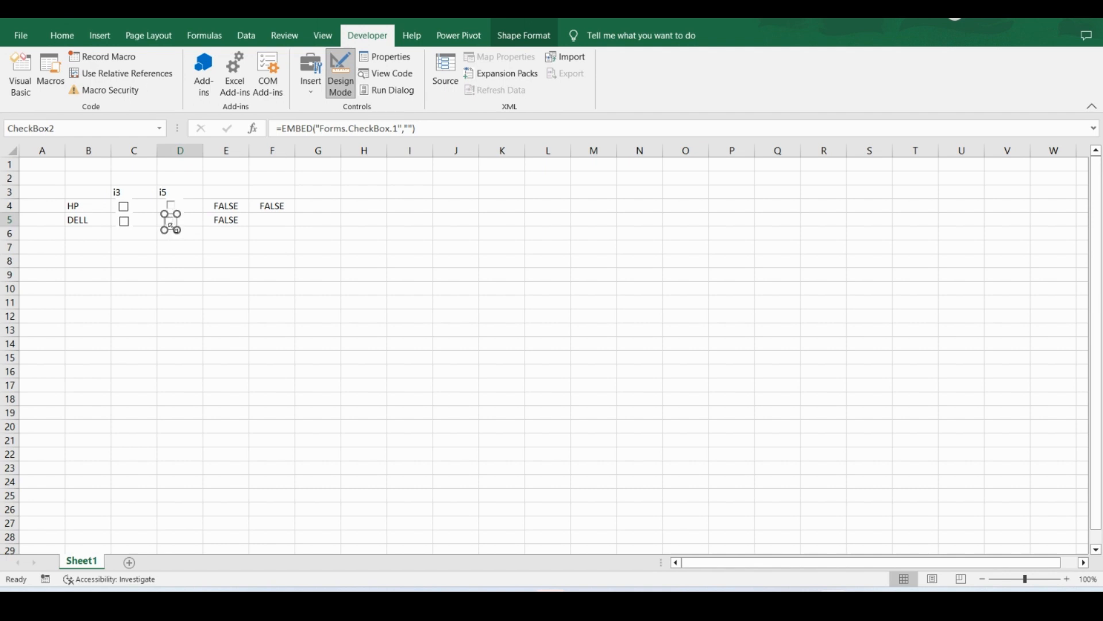
Remove the caption from the D5 check box in its properties
click(386, 57)
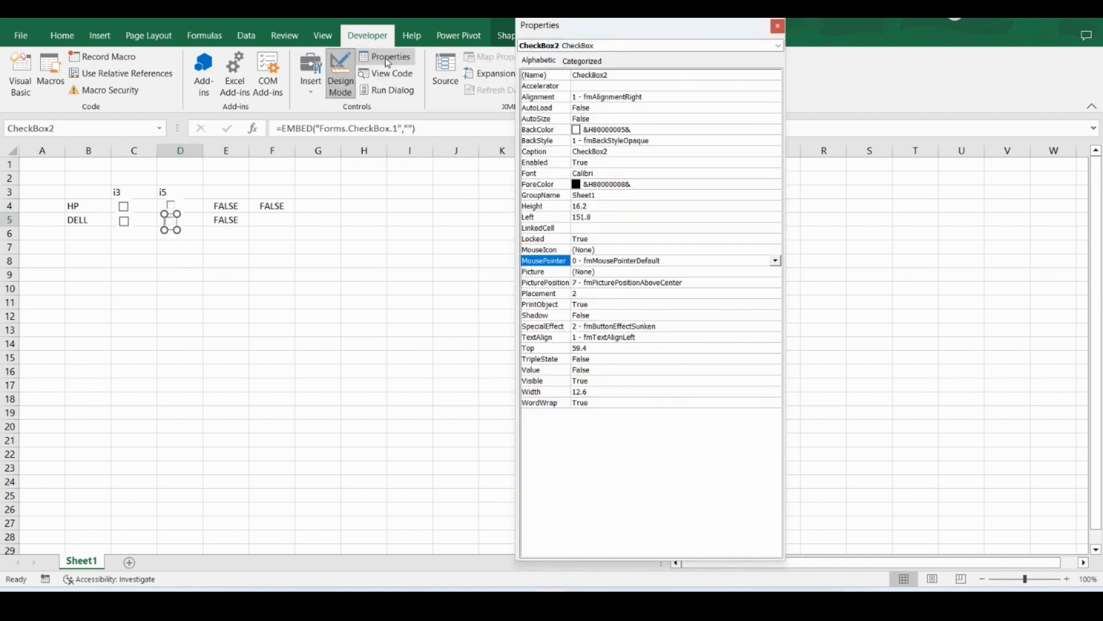
click(621, 151)
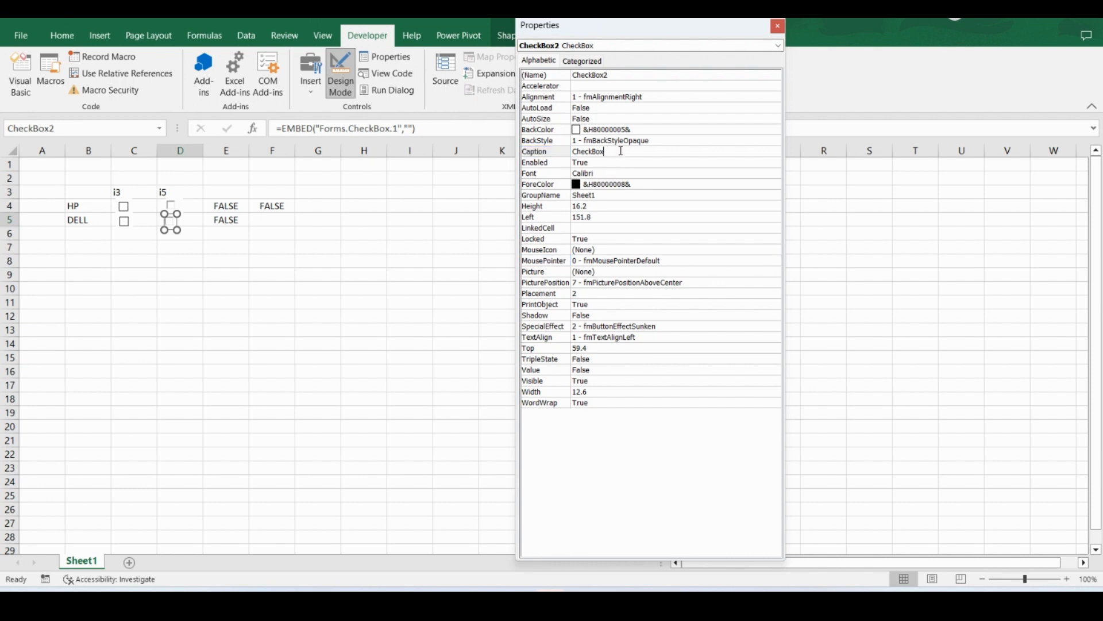
key(BackSpace)
key(BackSpace)
key(BackSpace)
key(BackSpace)
key(BackSpace)
key(BackSpace)
key(BackSpace)
key(BackSpace)
Set F5 as the LinkedCell of the D5 check box, then close its properties and turn off Design Mode
click(582, 228)
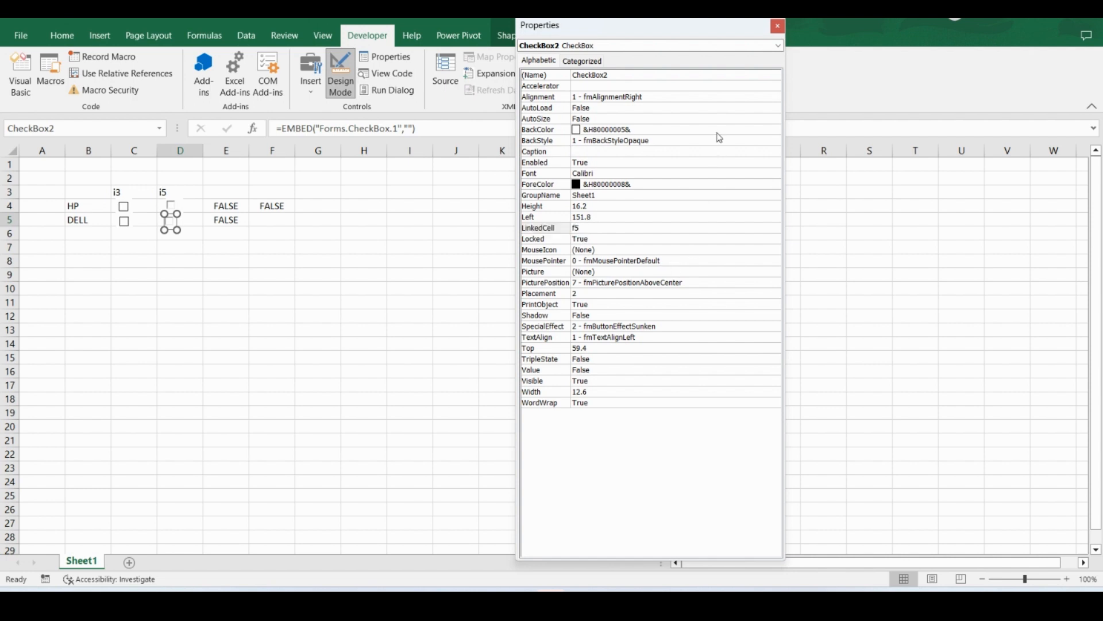
click(778, 27)
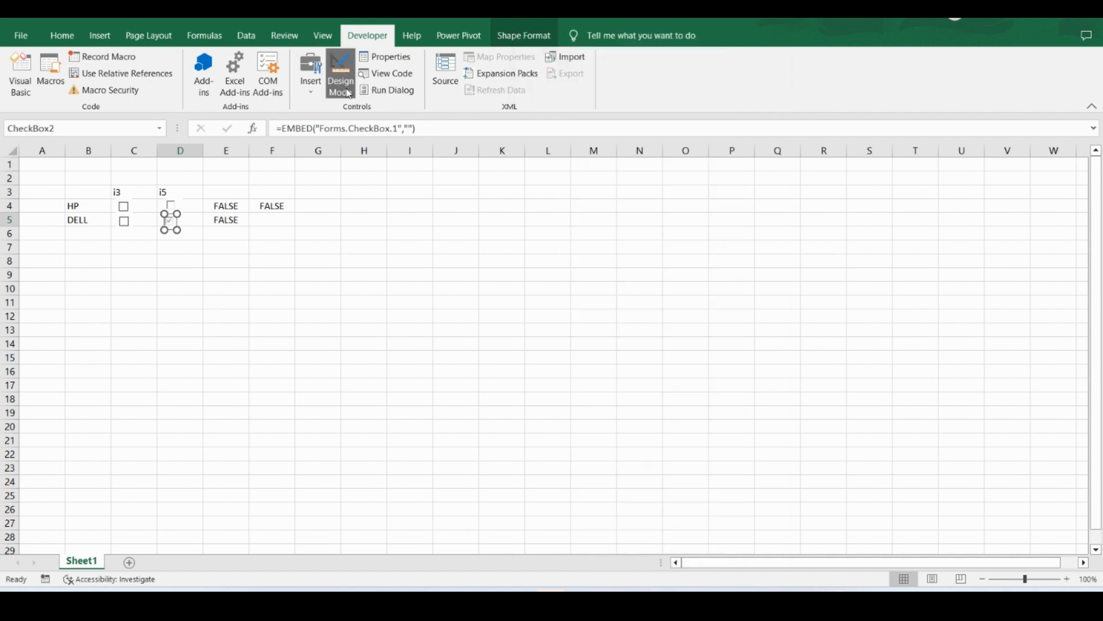
click(348, 92)
click(342, 290)
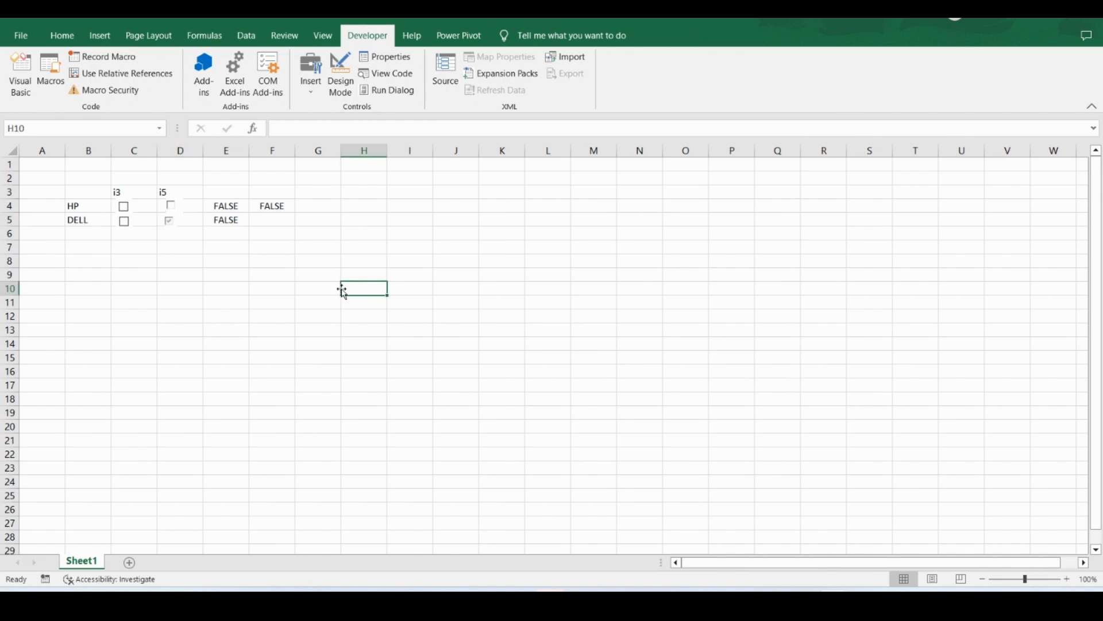
Tick the D4 and D5 check boxes to test their linked cells F4 and F5
click(169, 222)
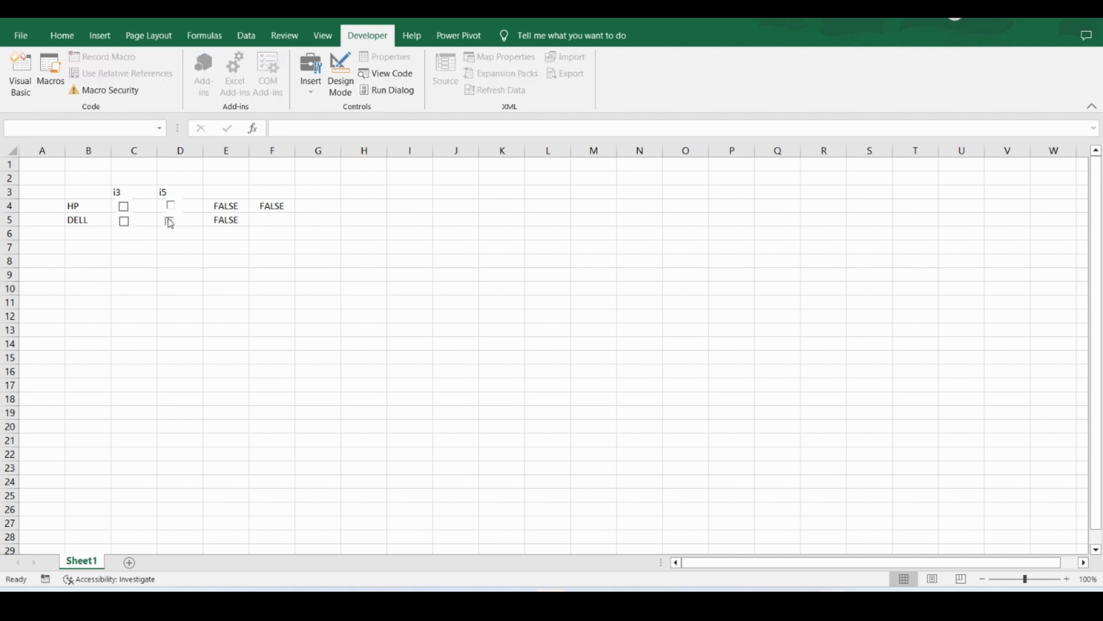
click(170, 223)
click(172, 205)
click(173, 224)
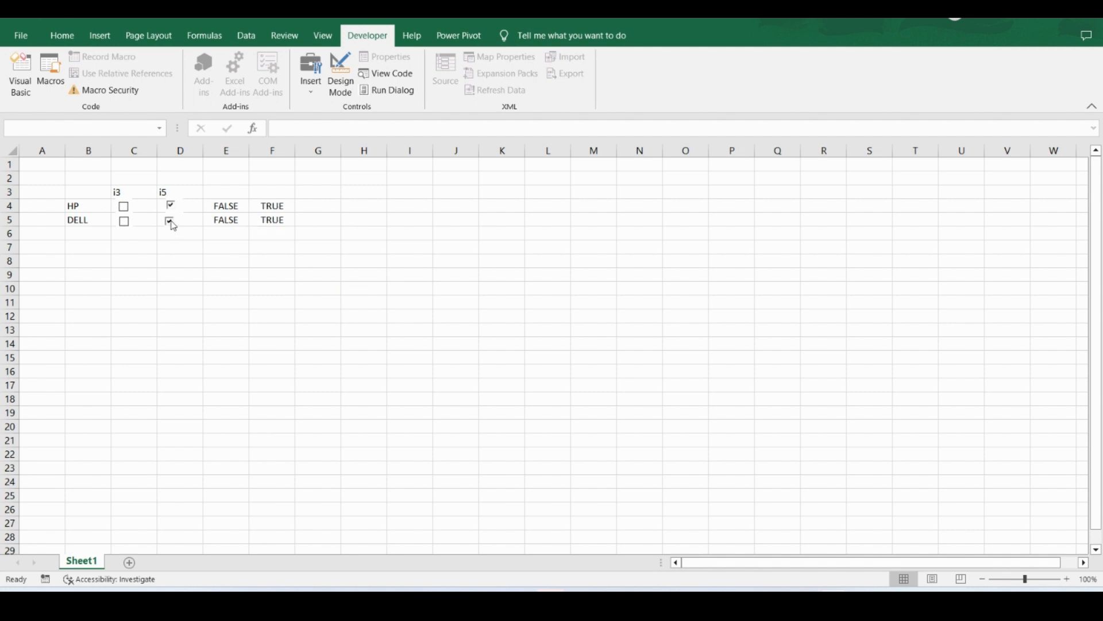
click(320, 205)
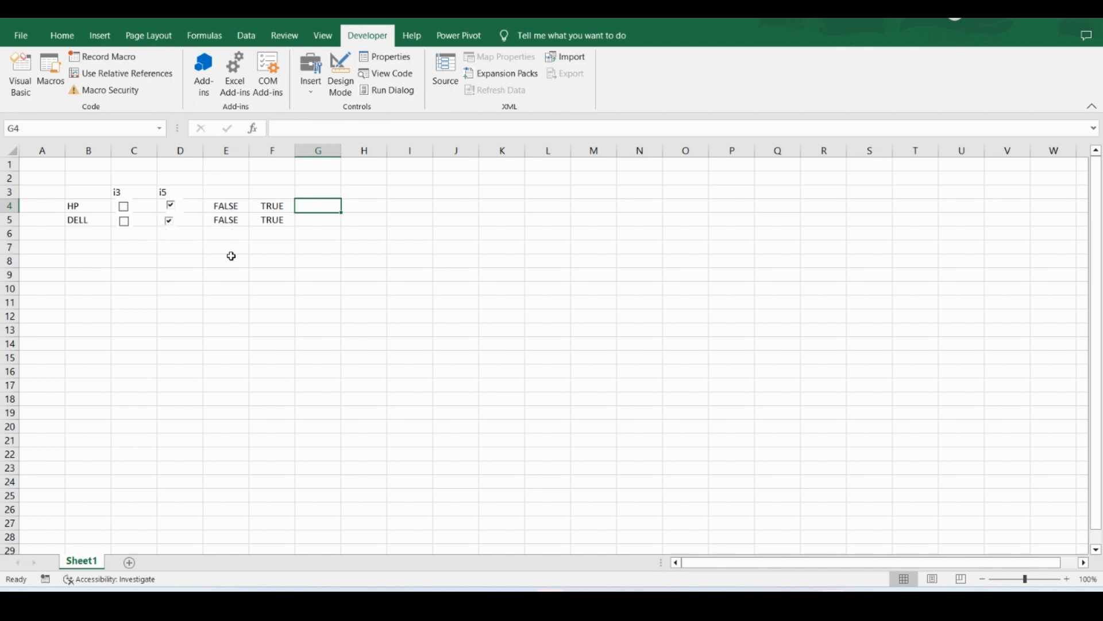
Tick the C4 and C5 check boxes and clear the D4 and D5 ones
click(125, 213)
click(124, 223)
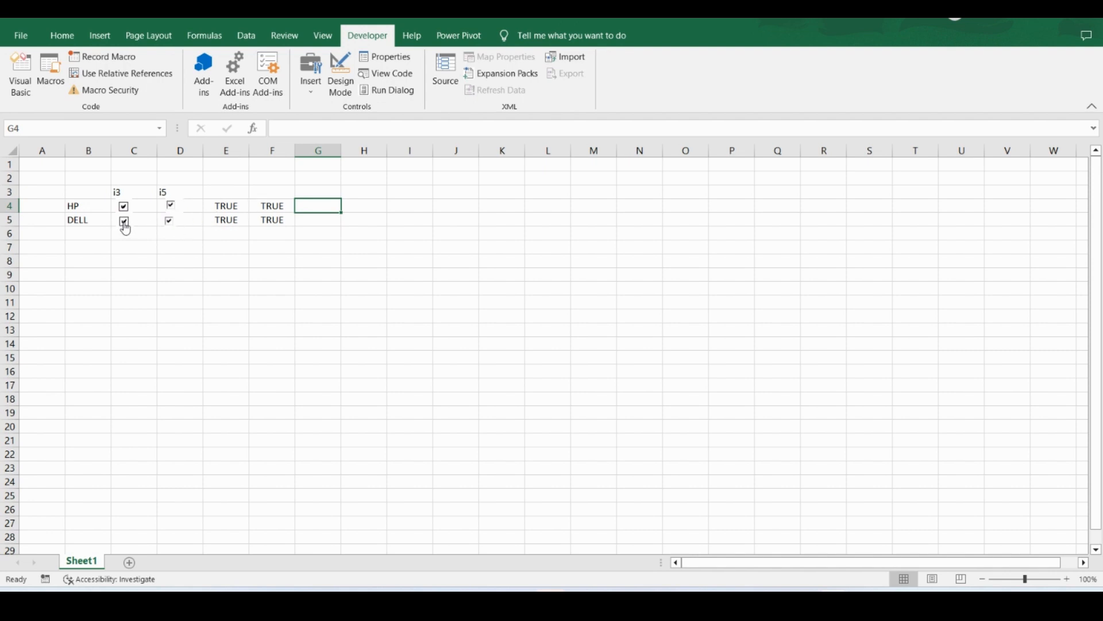
click(170, 223)
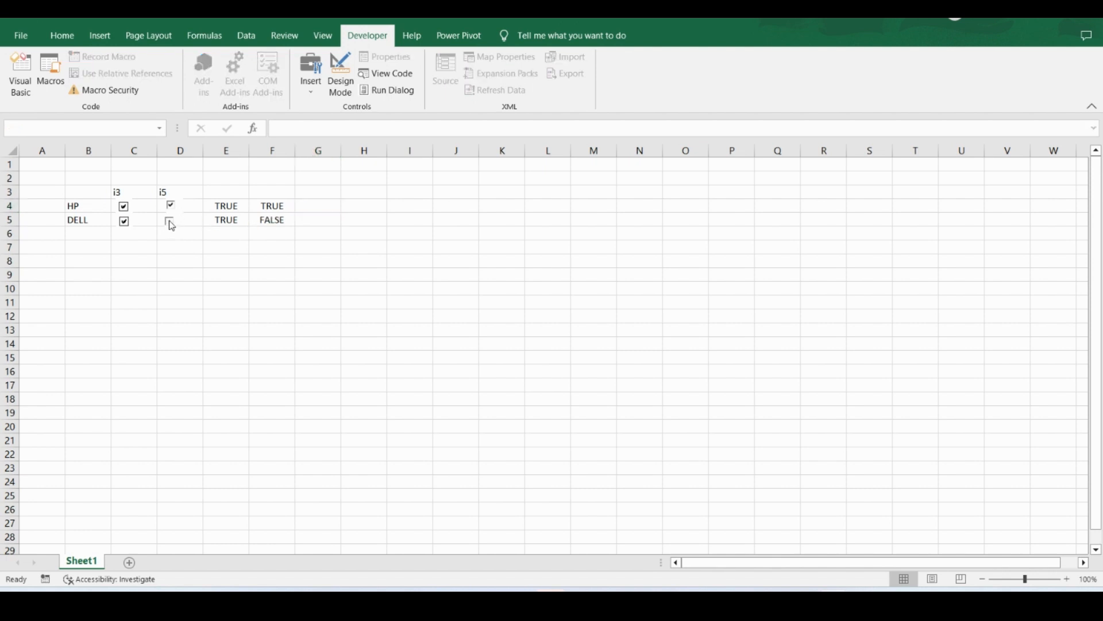
click(171, 205)
Enter =COUNTIF(E4:F4,TRUE) in G4 to count the ticked boxes in the HP row
click(316, 205)
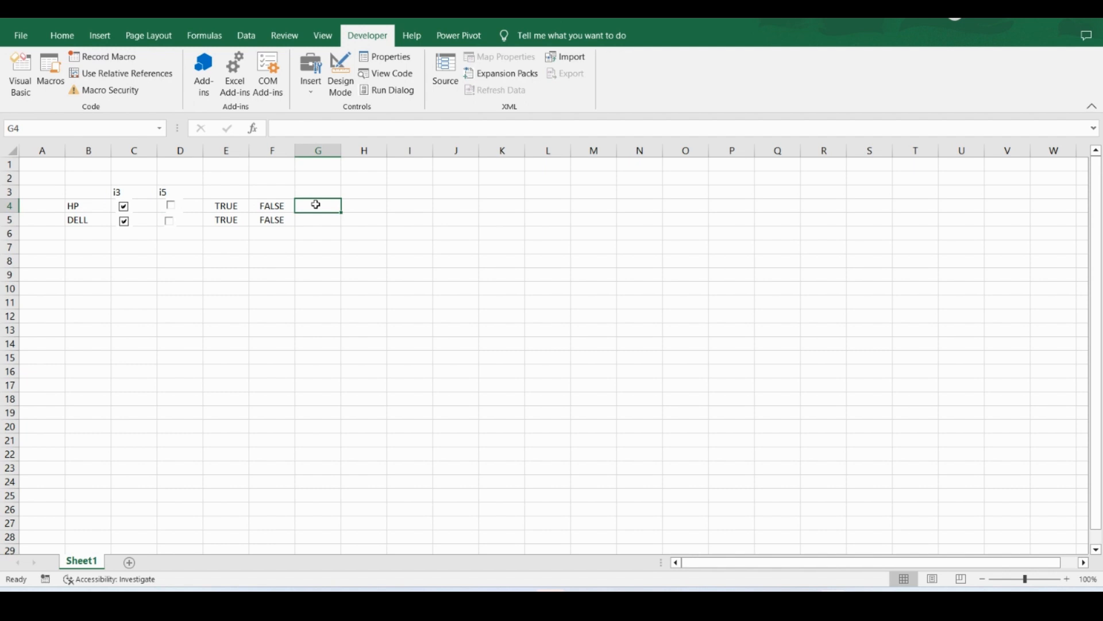
text(=countif()
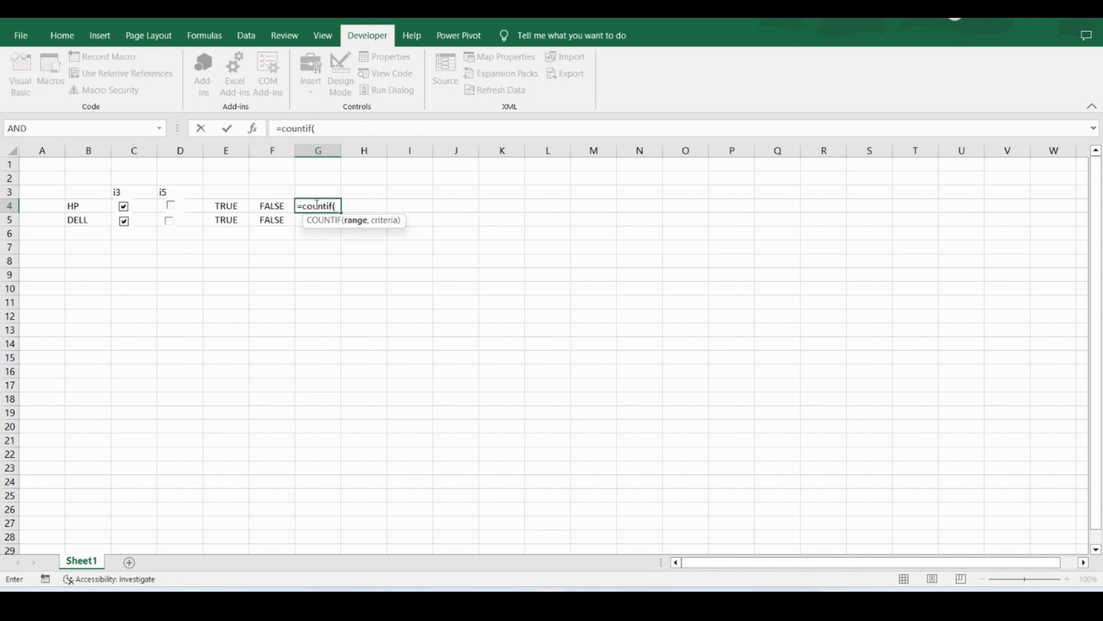
click(235, 206)
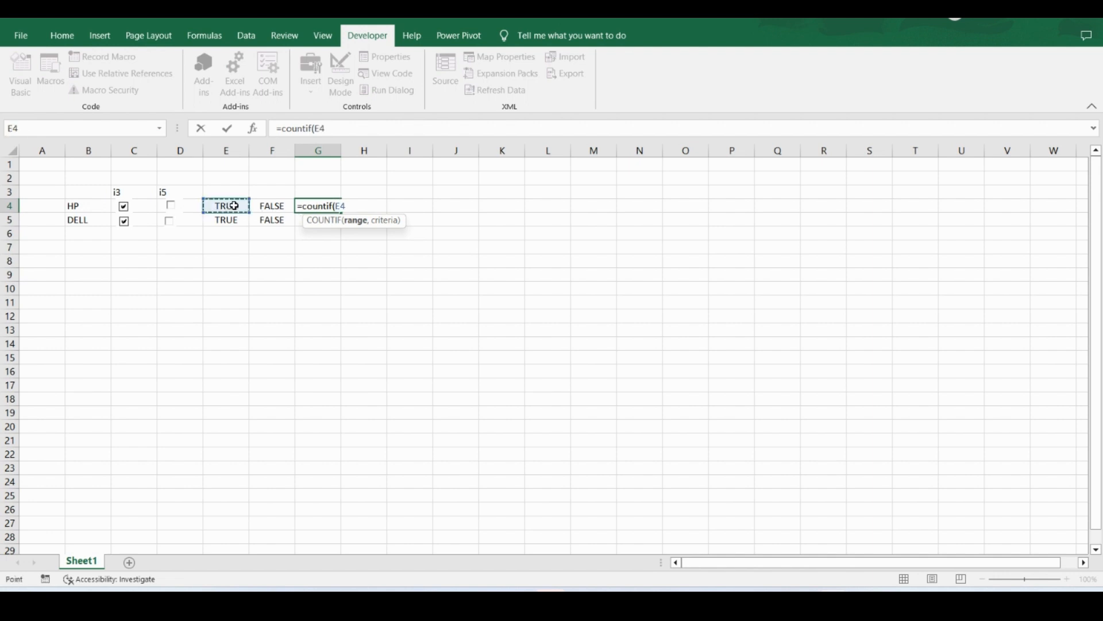
drag(235, 205, 264, 206)
text(,tr)
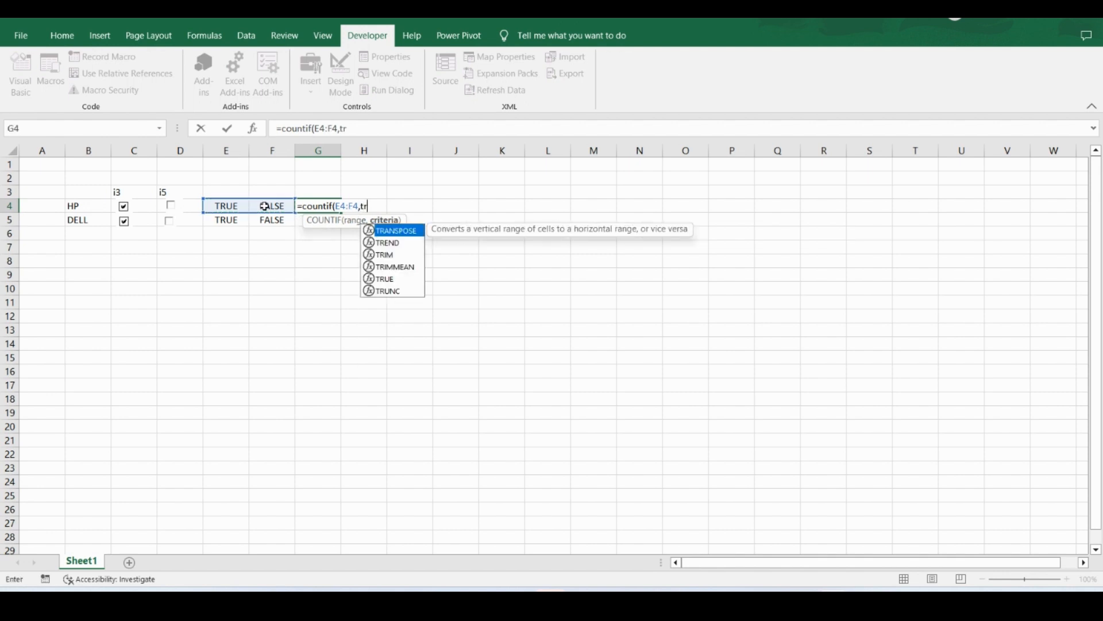
text(ue)
key(Return)
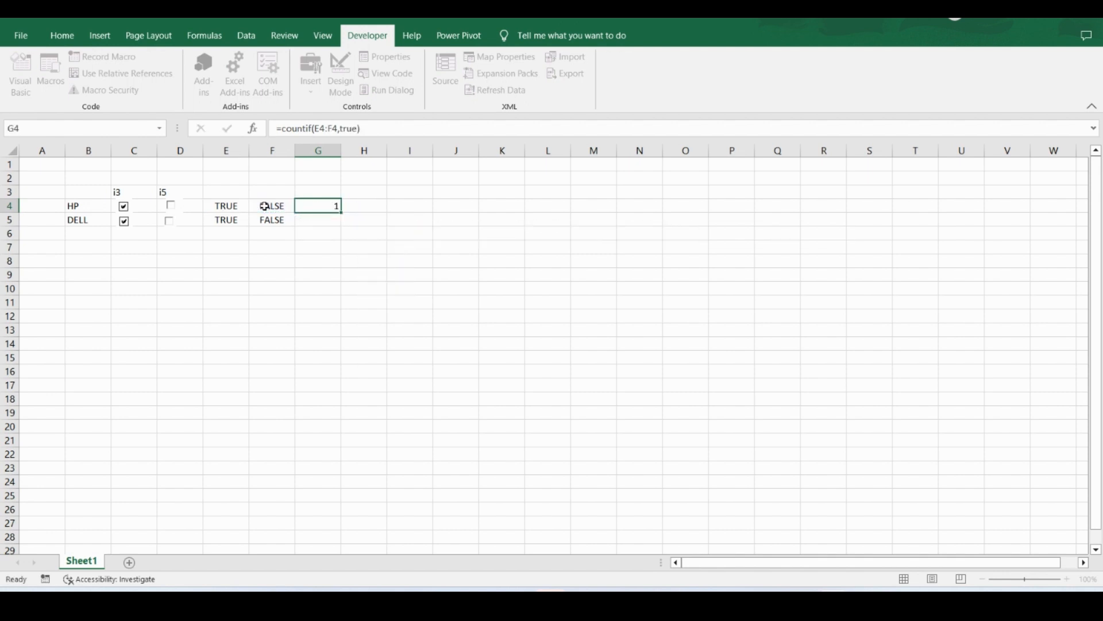
Copy the COUNTIF formula from G4 to G5 for the DELL row
click(316, 210)
key(ctrl+c)
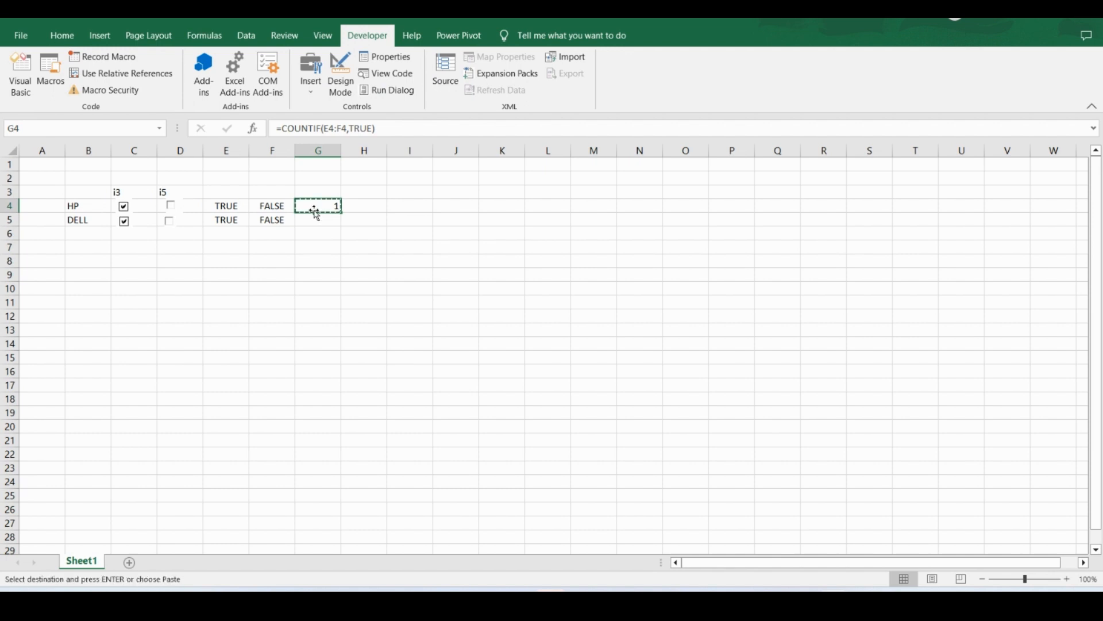
key(Down)
key(ctrl+v)
key(Escape)
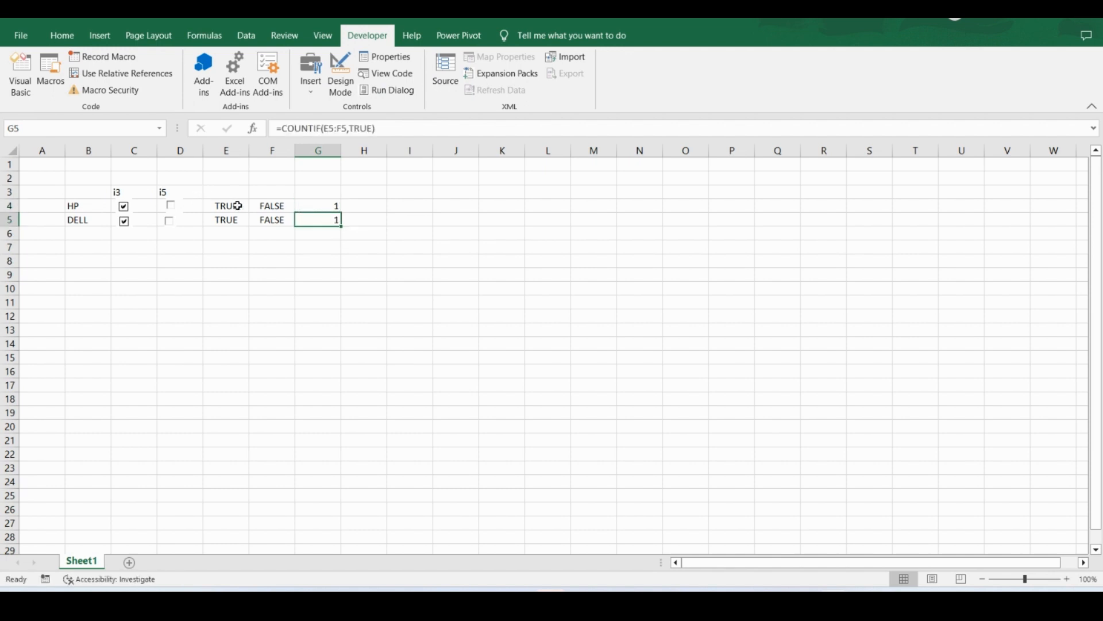
Toggle the HP and DELL check boxes to test the counts in column G, leaving all four ticked
click(169, 221)
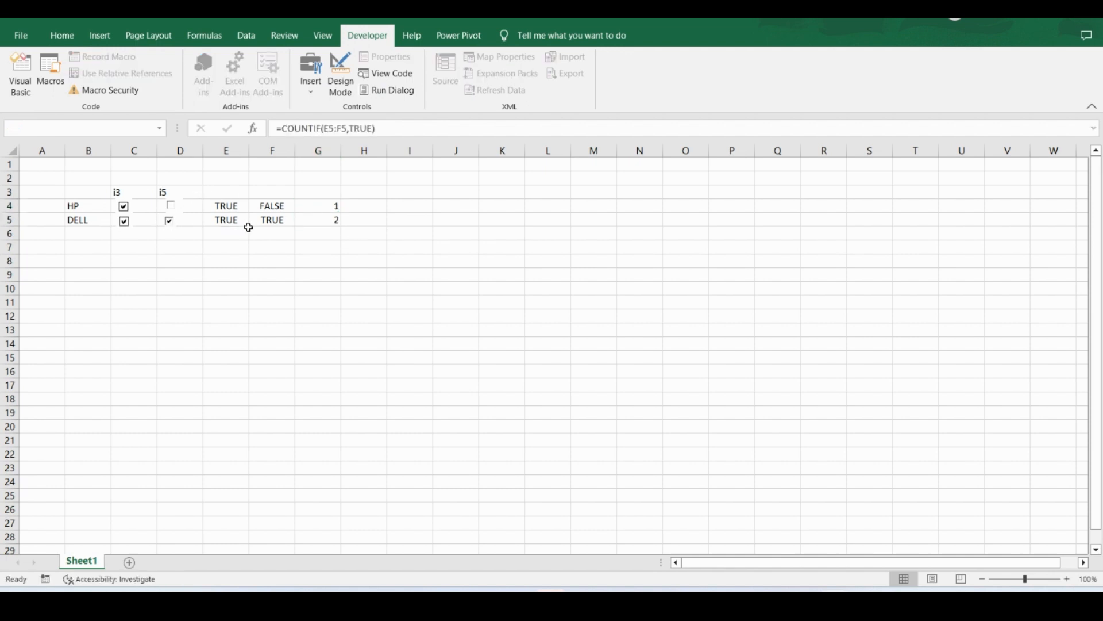
click(123, 206)
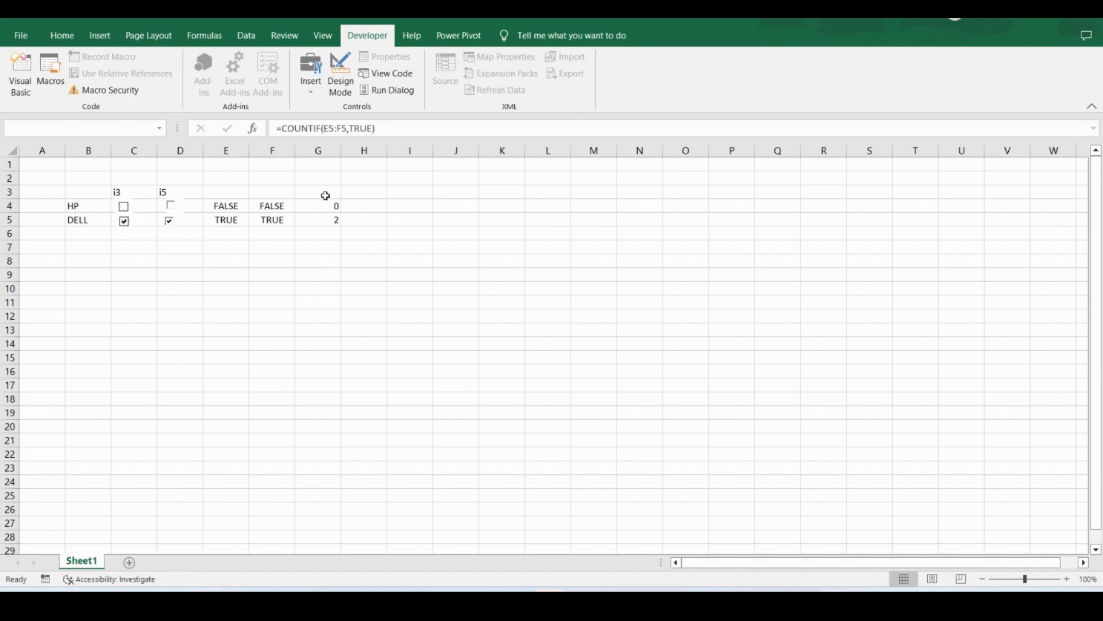
click(171, 205)
click(123, 208)
click(324, 208)
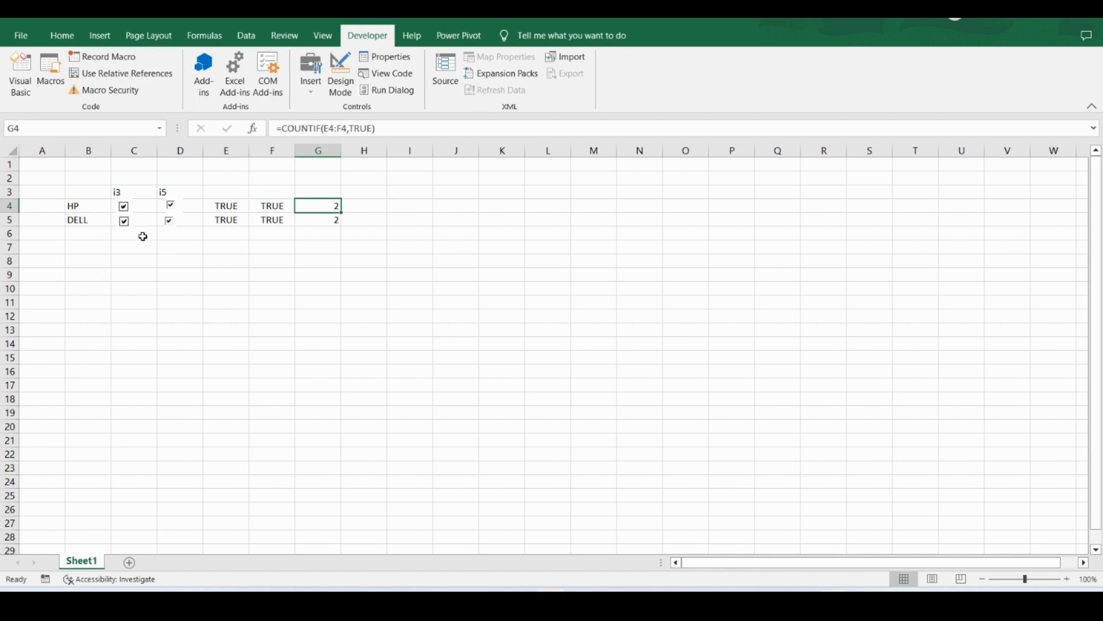
Turn on Design Mode and open the click-event code behind the ActiveX check boxes in column D
click(312, 90)
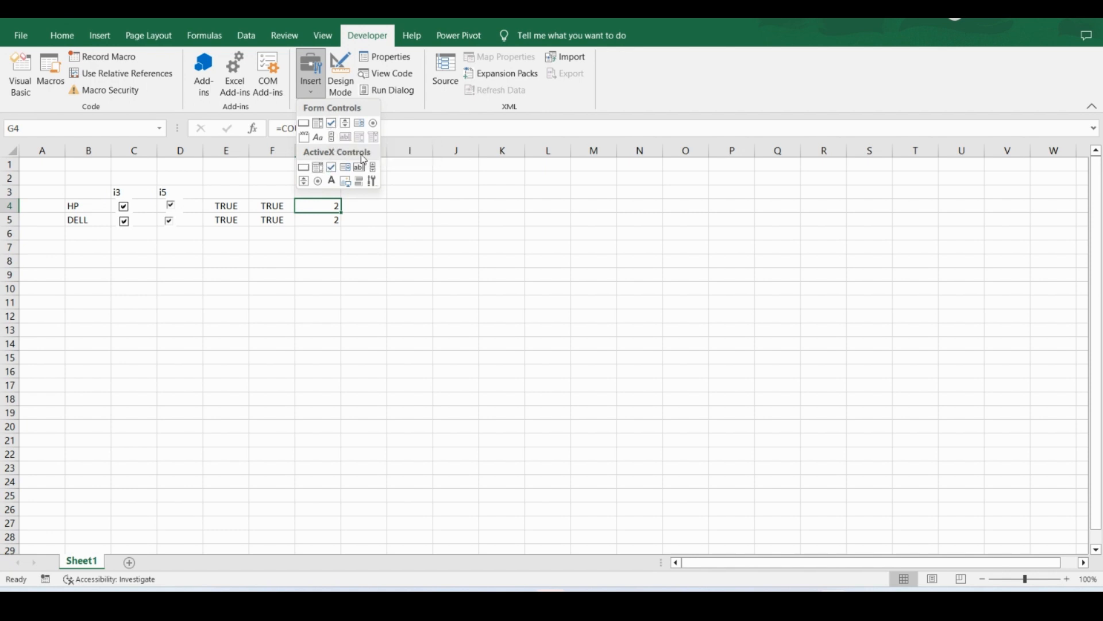
click(211, 276)
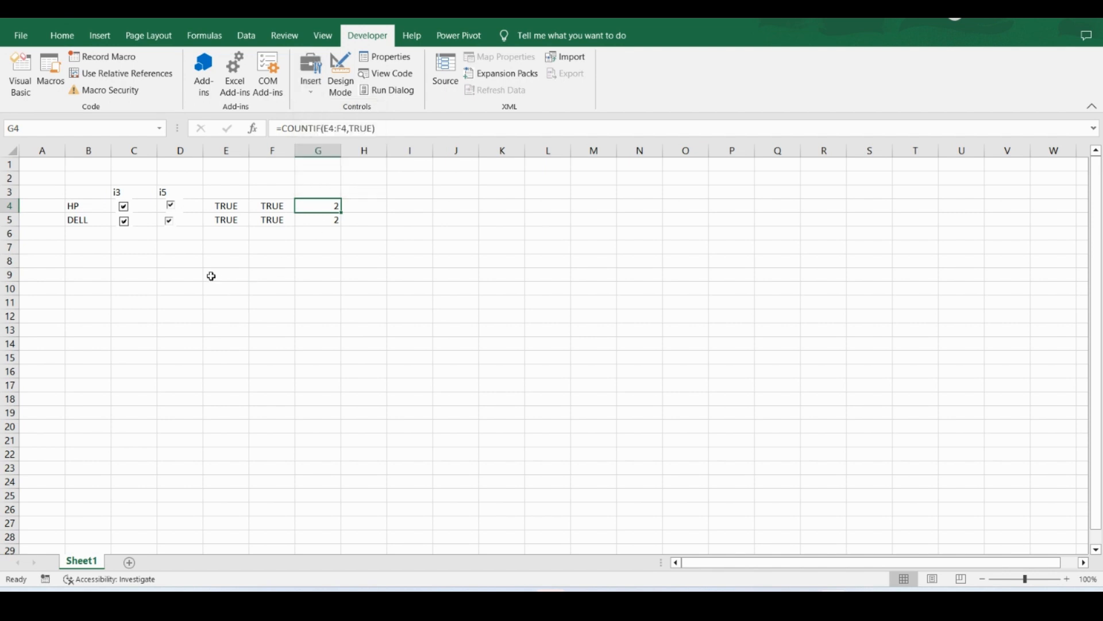
click(340, 74)
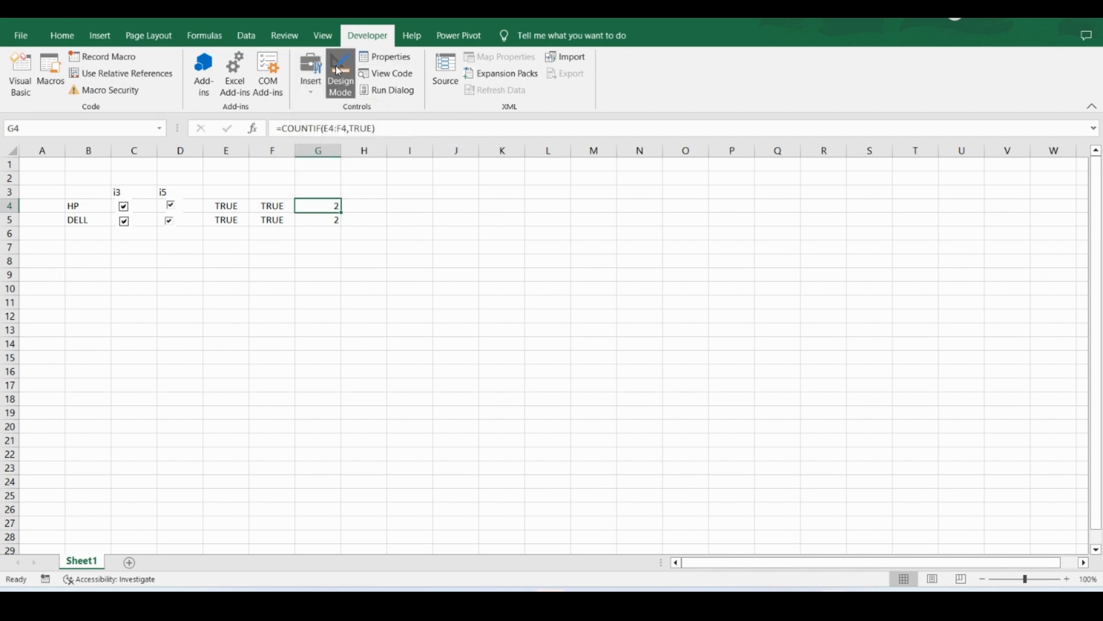
double_click(171, 208)
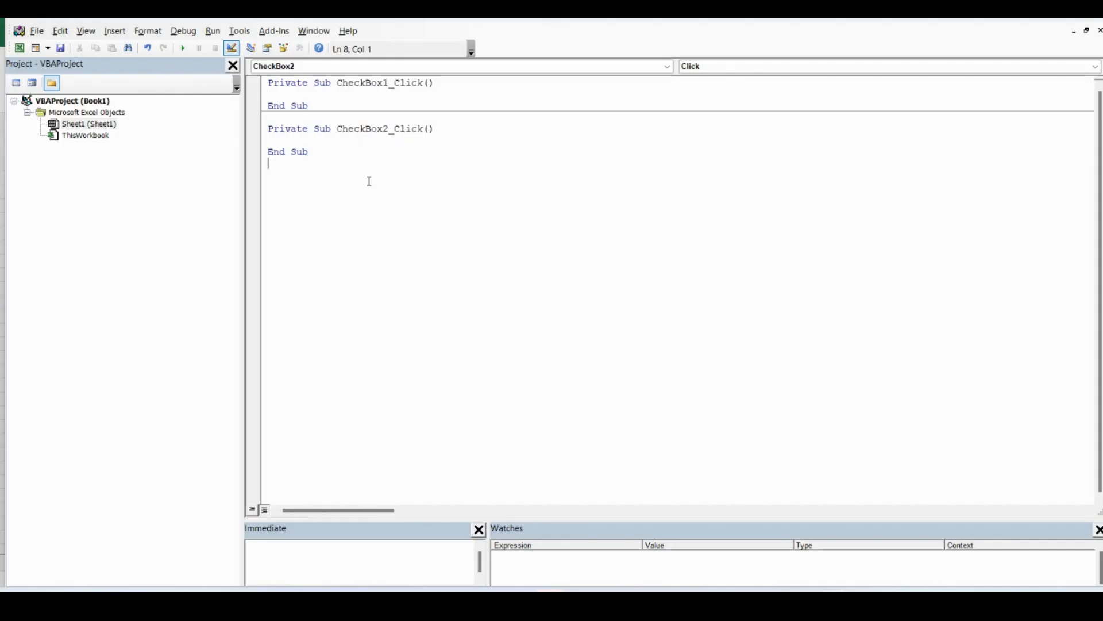
Delete both empty click procedures from Sheet1's code module and insert a fresh Click event procedure for CheckBox1
drag(369, 180, 253, 78)
key(Delete)
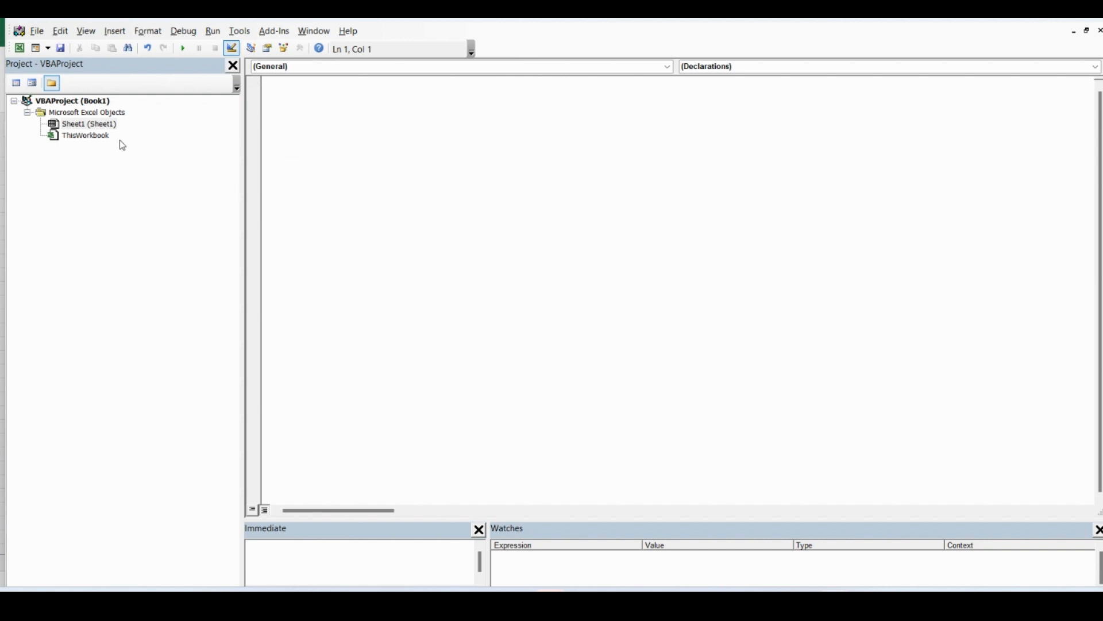
click(71, 125)
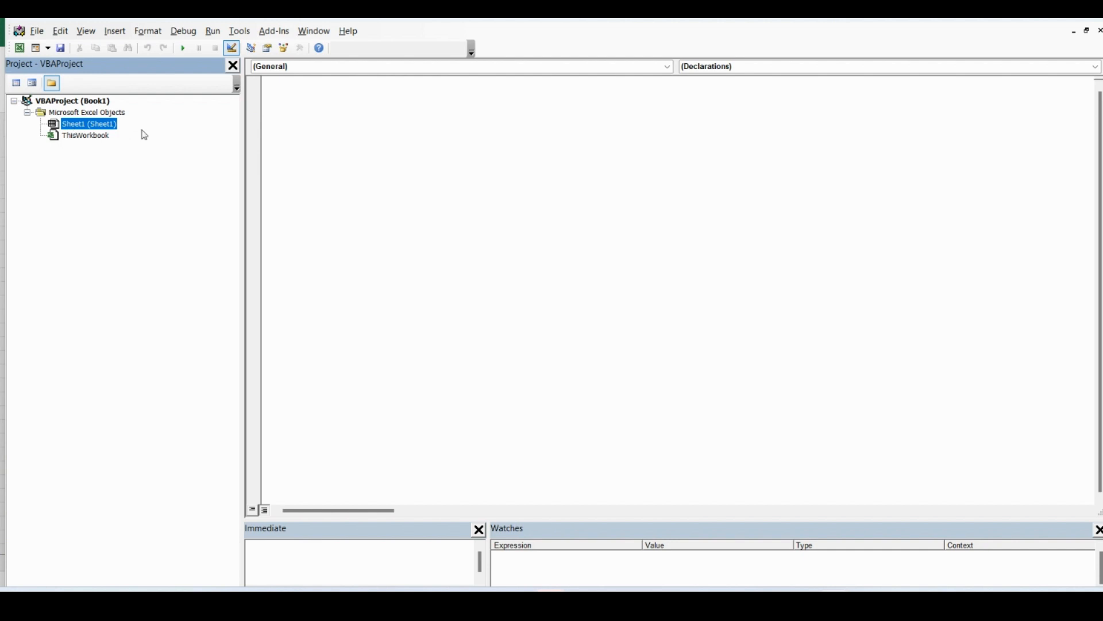
click(668, 66)
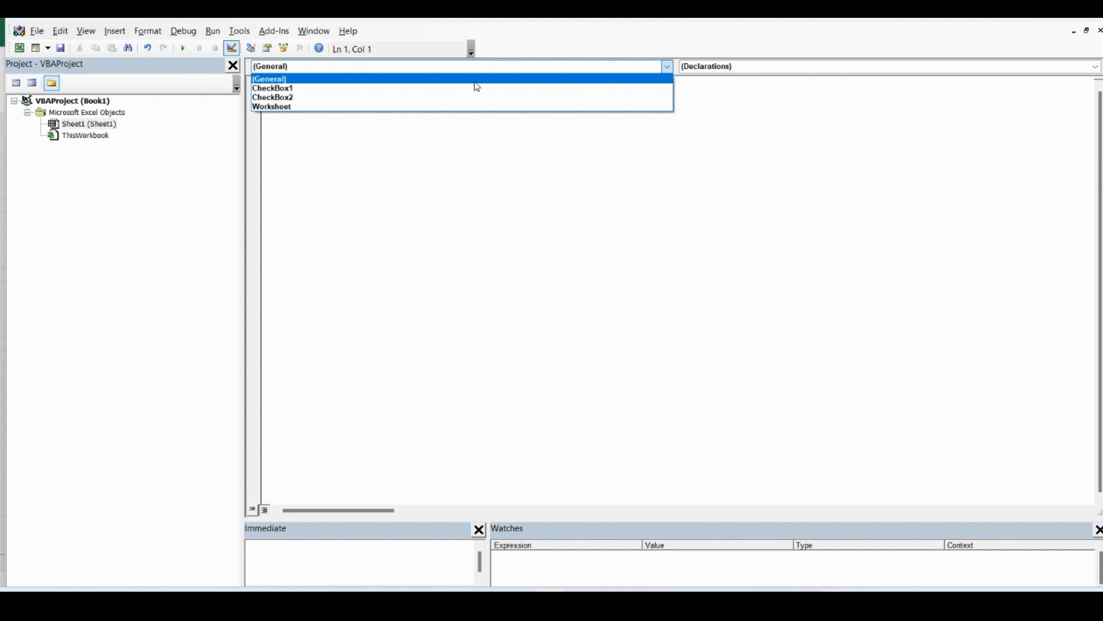
click(424, 89)
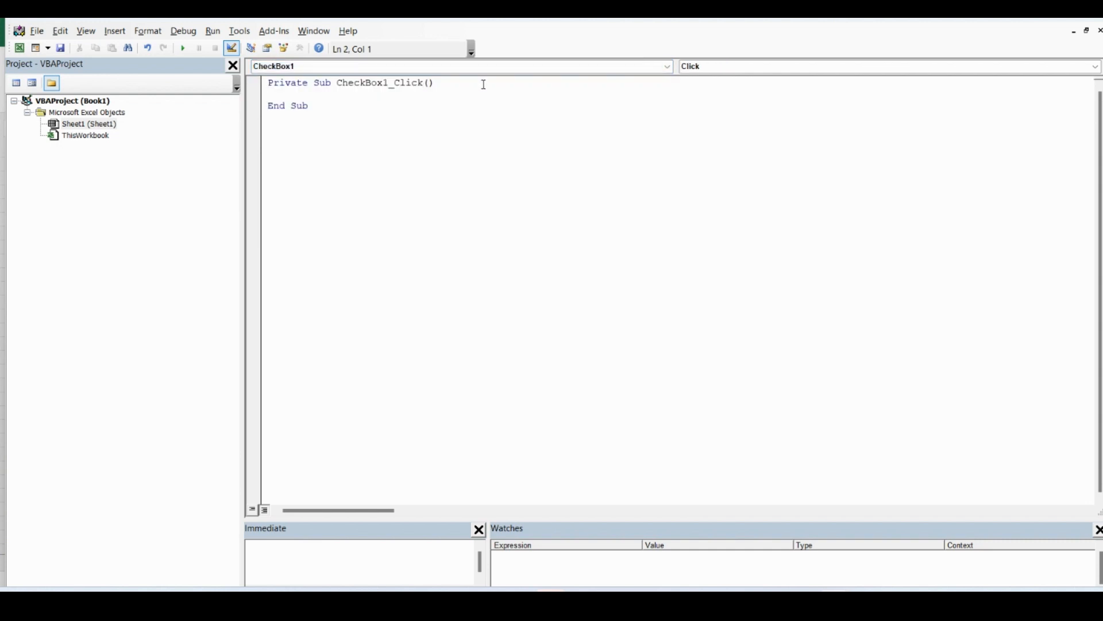
Add a DblClick event procedure for CheckBox1 below its Click procedure and return to the Excel worksheet
click(731, 68)
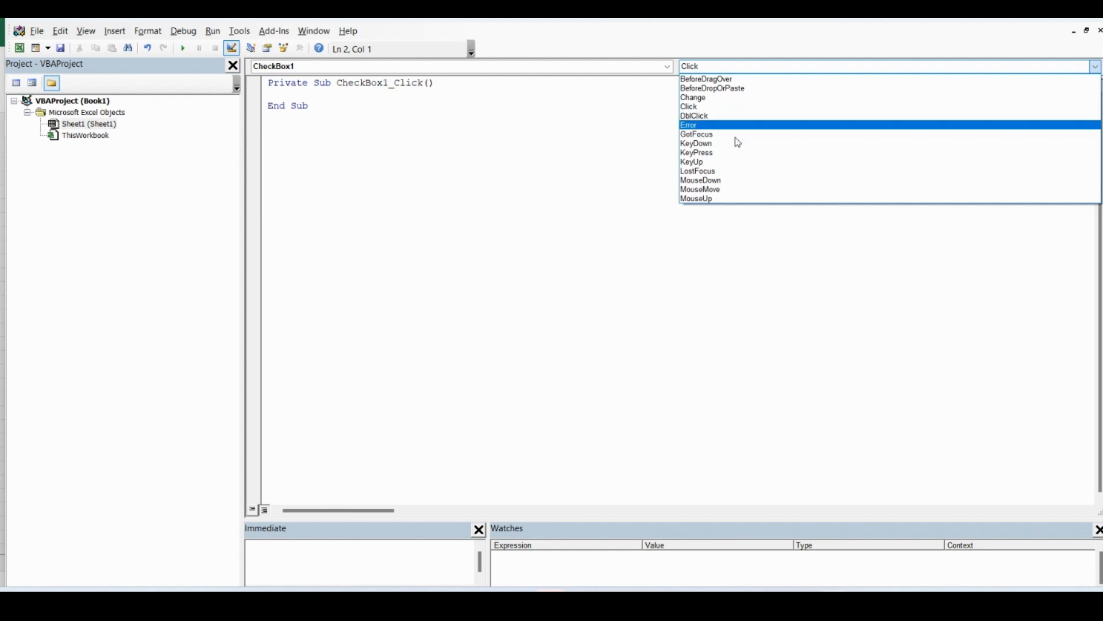
key(Escape)
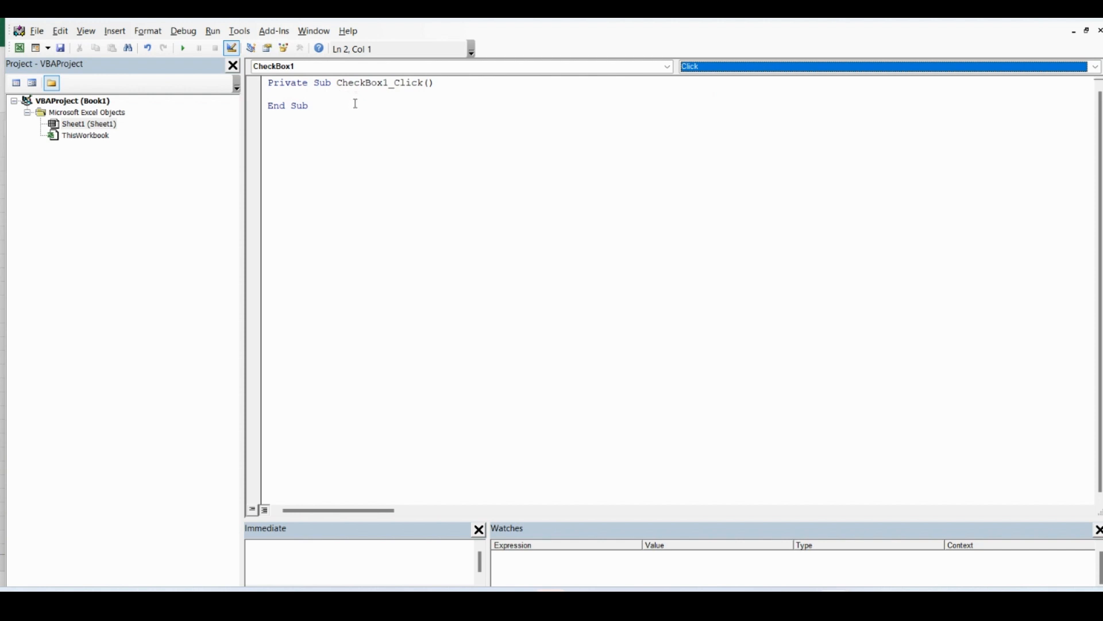
click(730, 72)
click(718, 122)
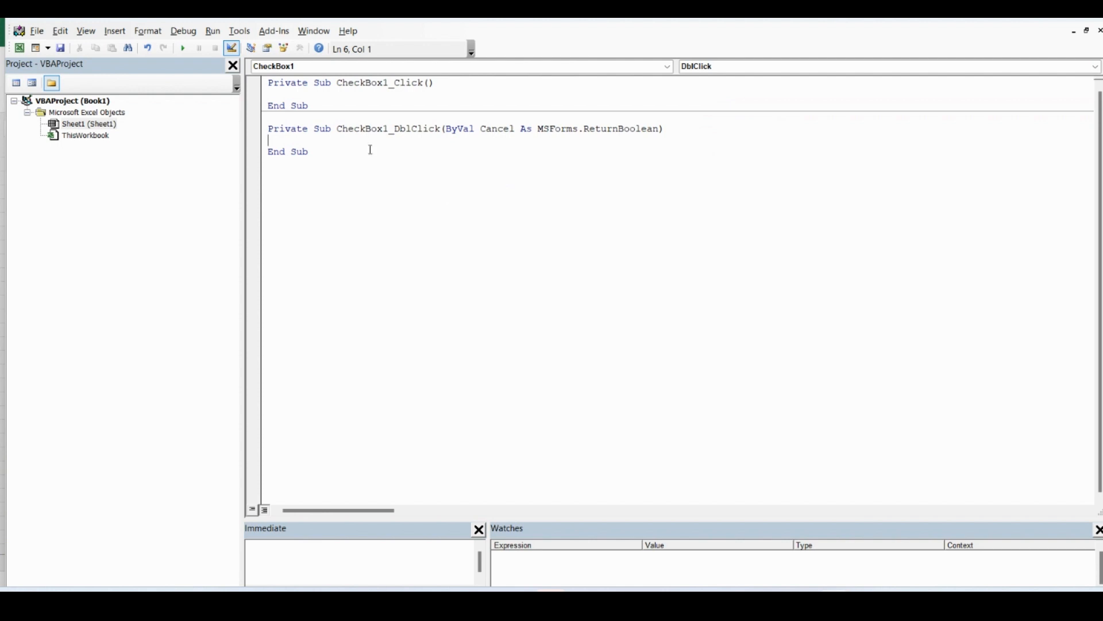
click(20, 49)
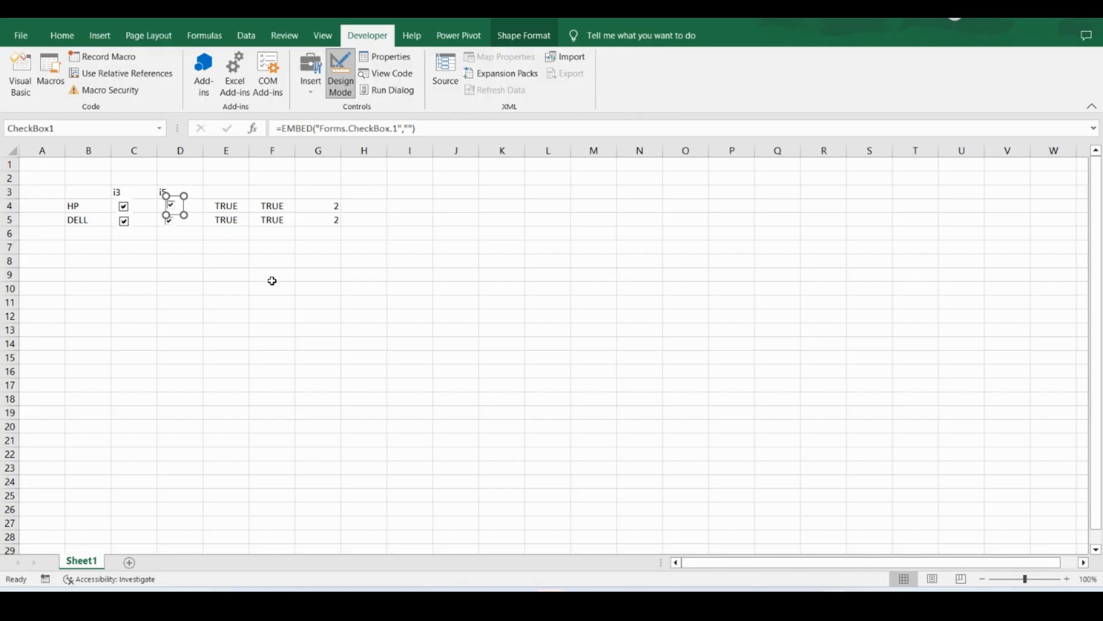
click(311, 92)
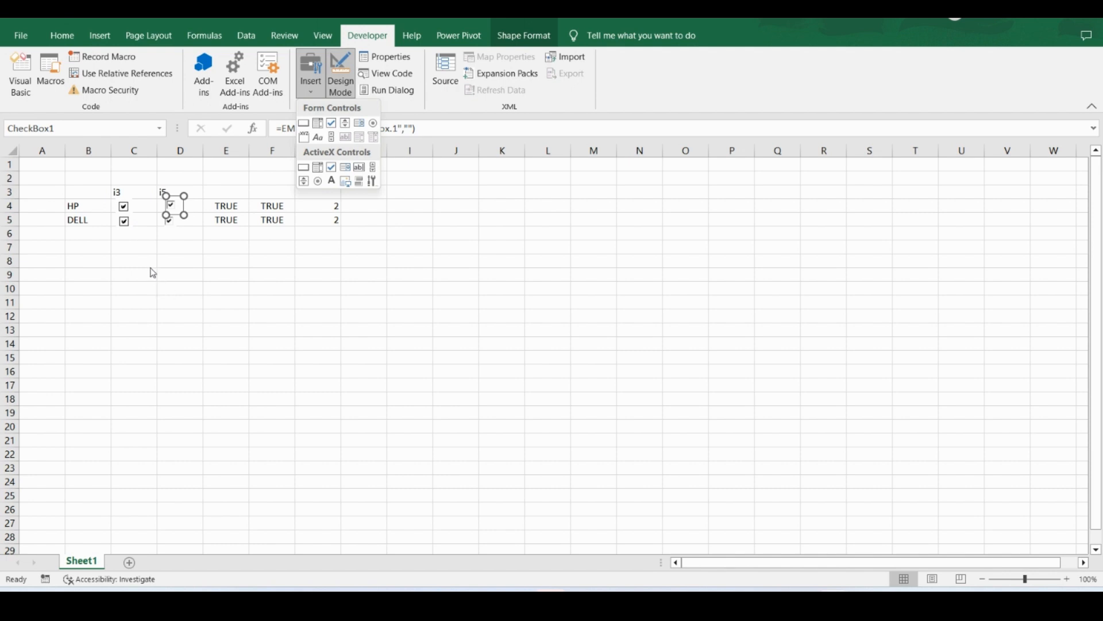
click(136, 233)
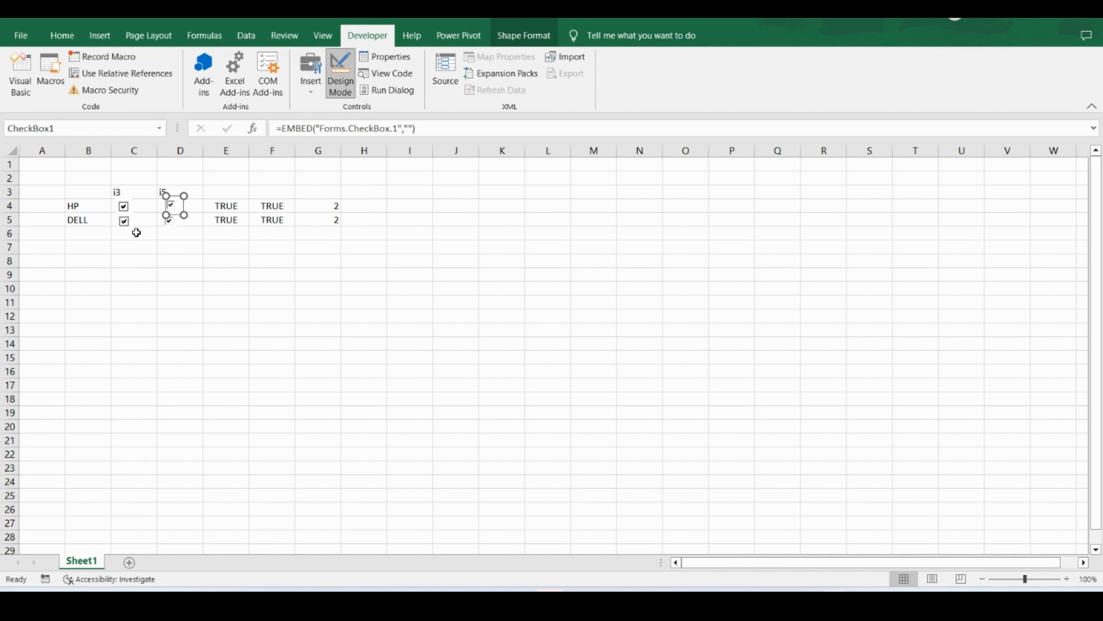
click(313, 89)
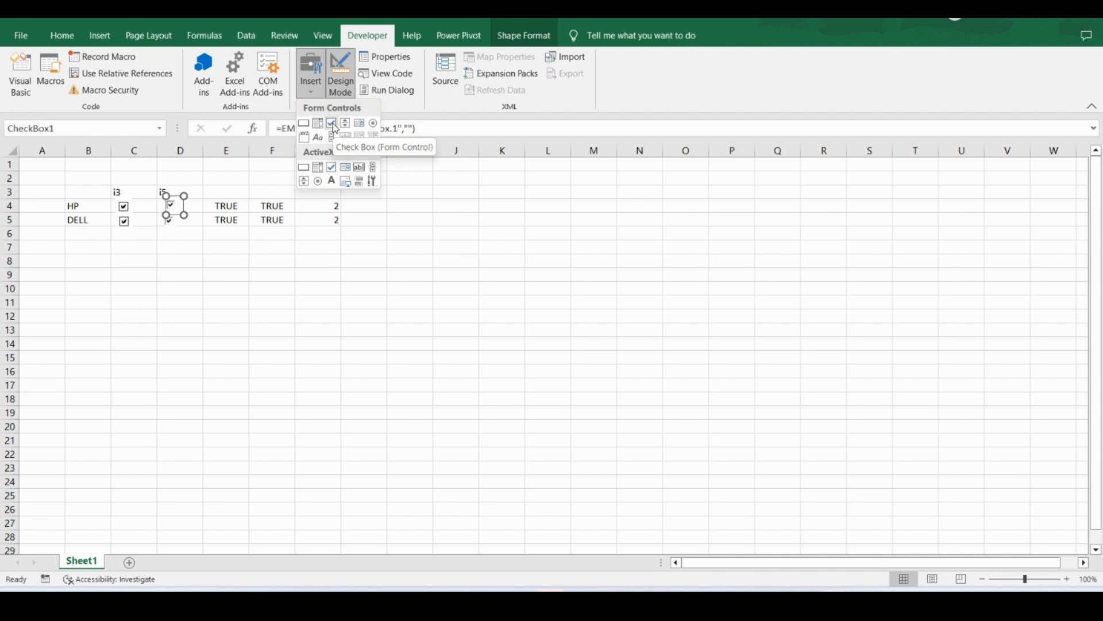
click(127, 236)
click(127, 236)
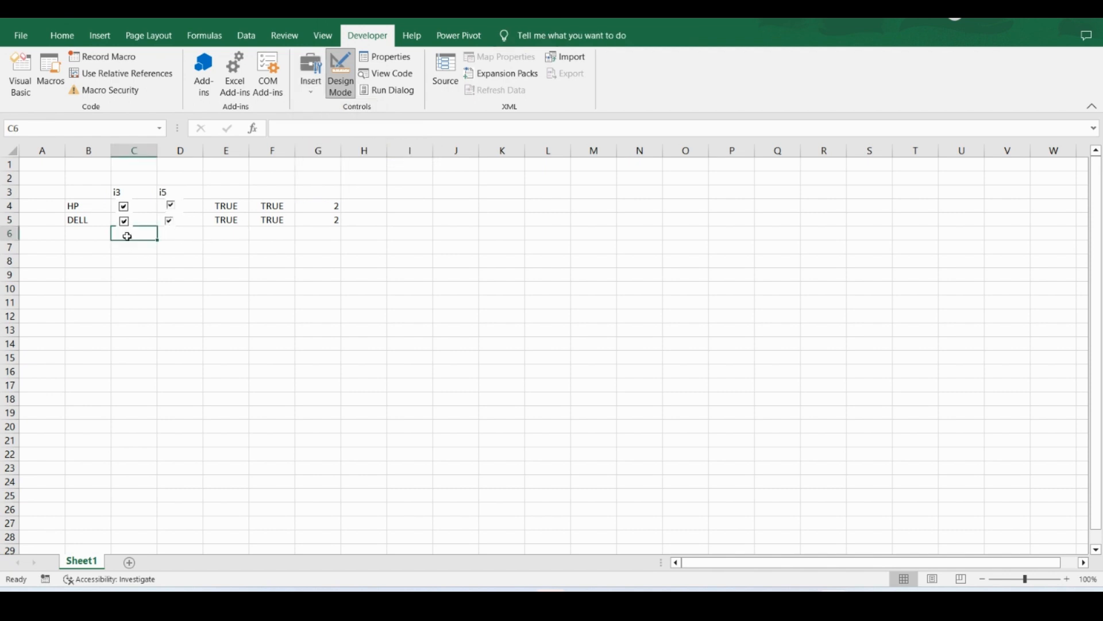